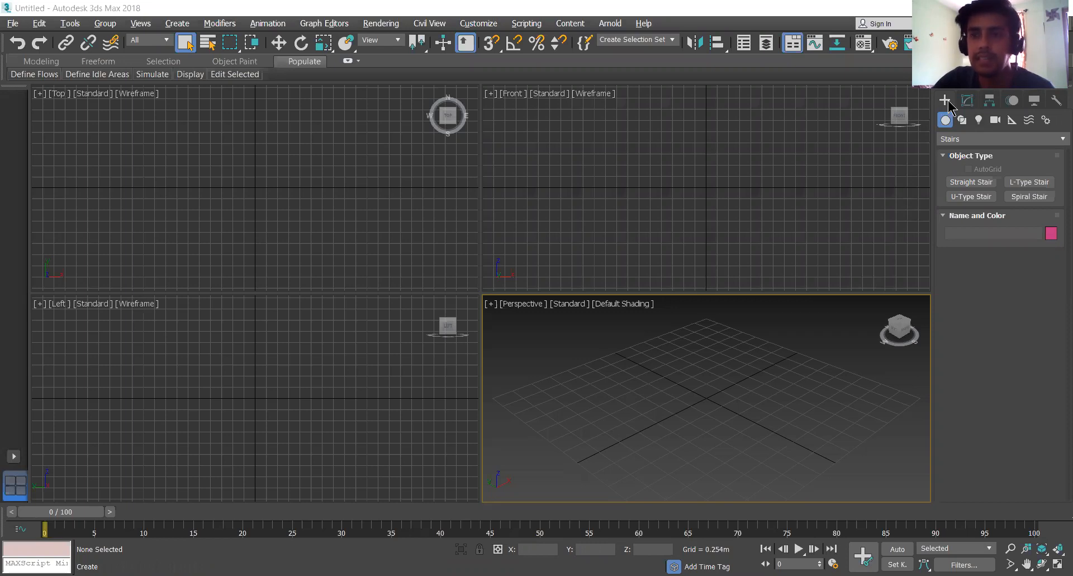
Show the stair object types for creation and maximize the Perspective viewport
left_click(948, 101)
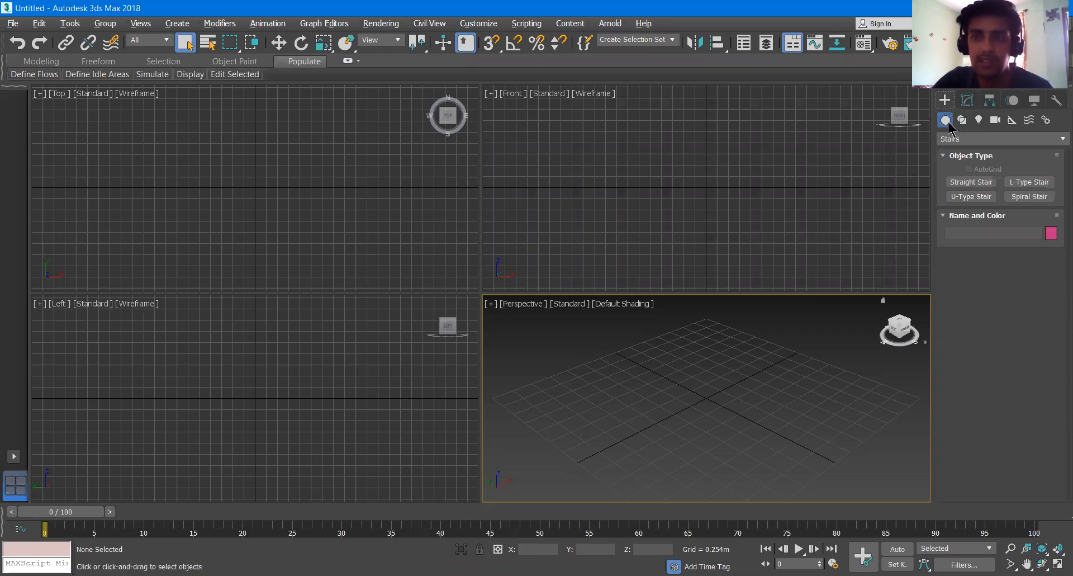
left_click(951, 143)
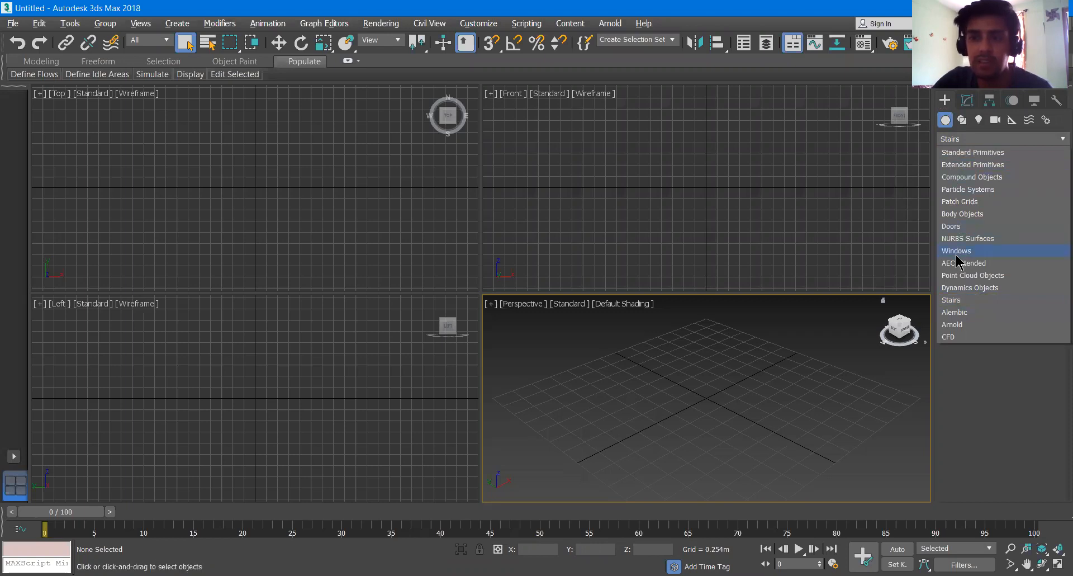
left_click(963, 303)
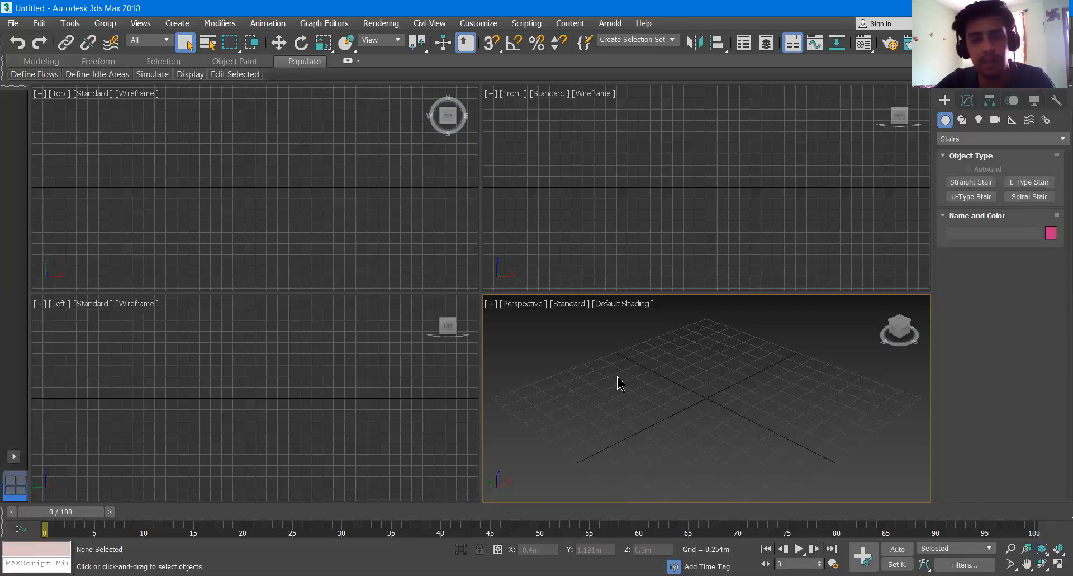
key("alt+w")
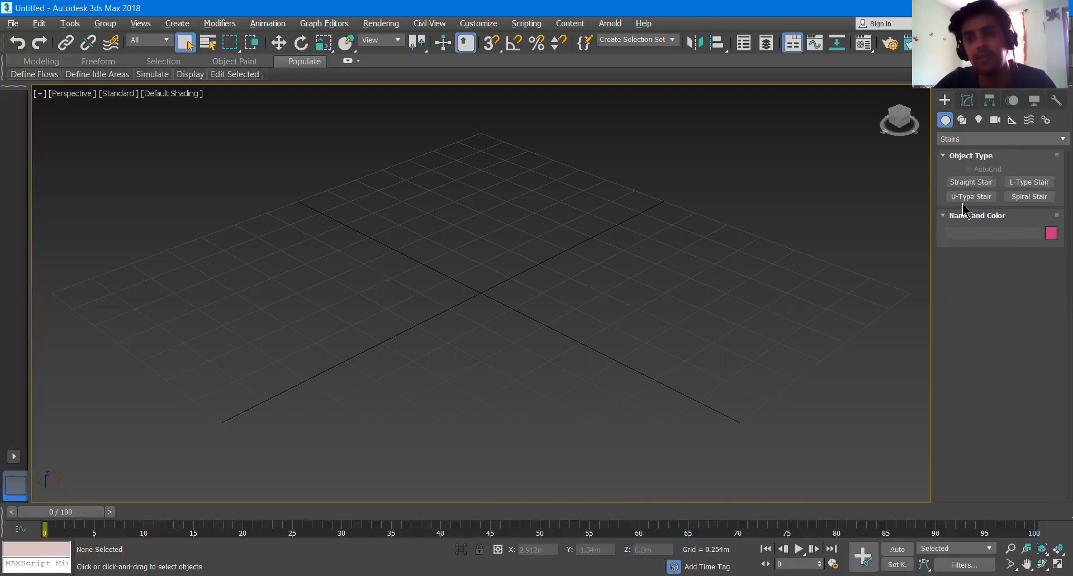
Draw a straight stair about 2.205 m long, 0.583 m wide and 1.155 m high in the Perspective view
left_click(973, 183)
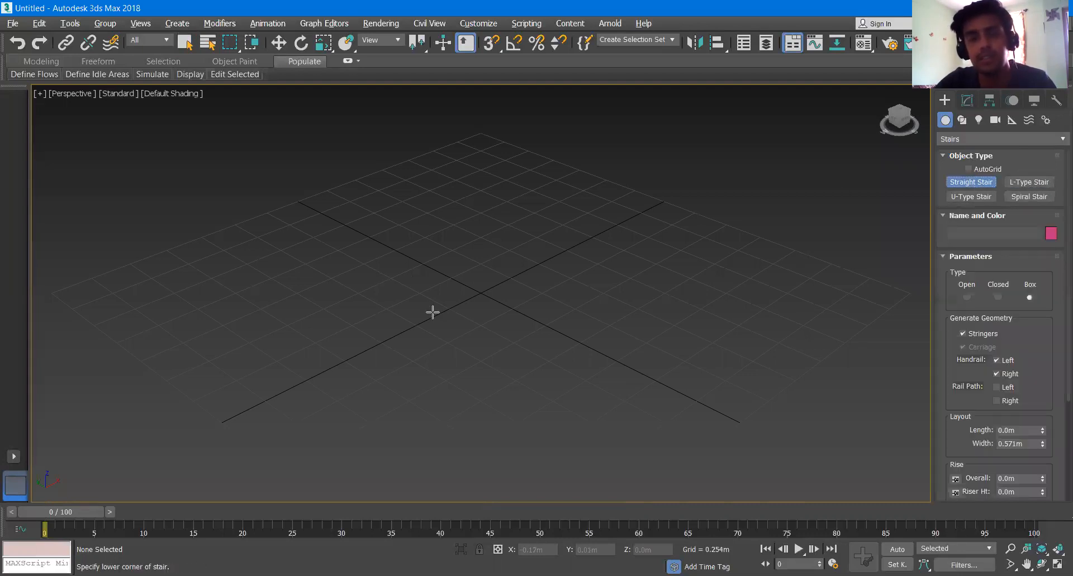
left_click_drag(212, 303, 479, 189)
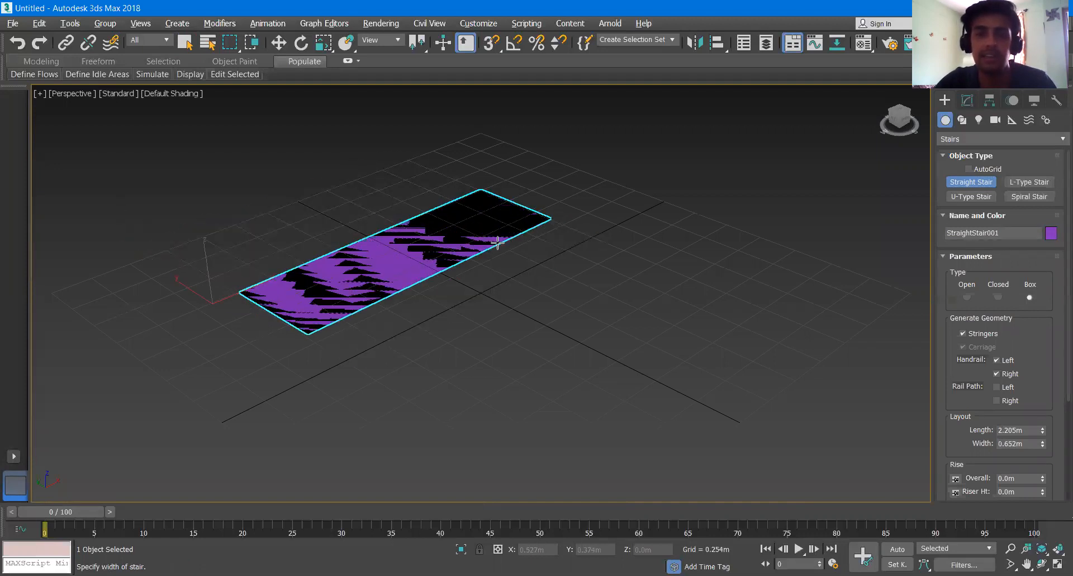
left_click(483, 220)
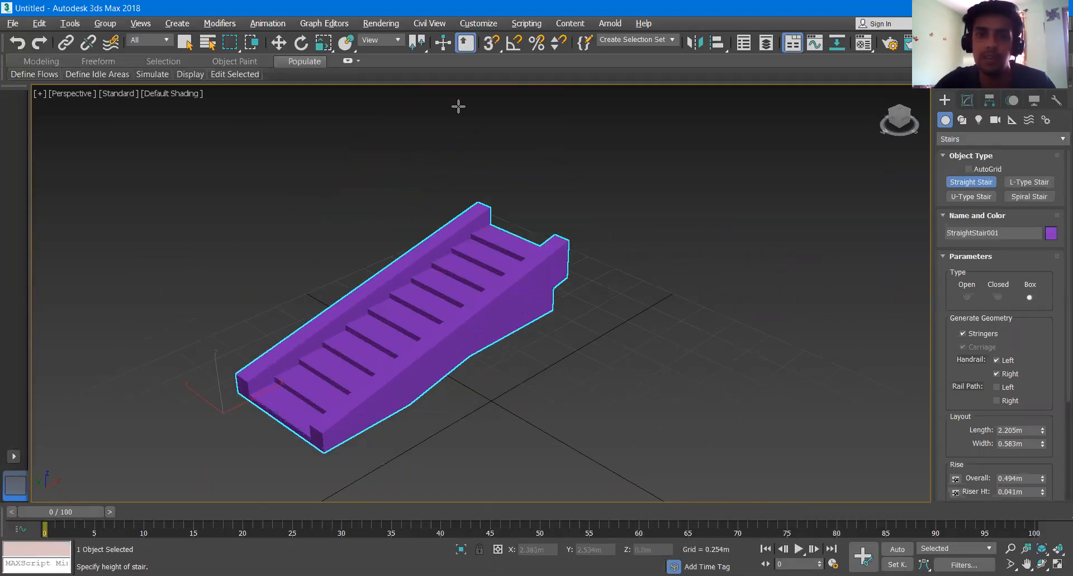
left_click(504, 93)
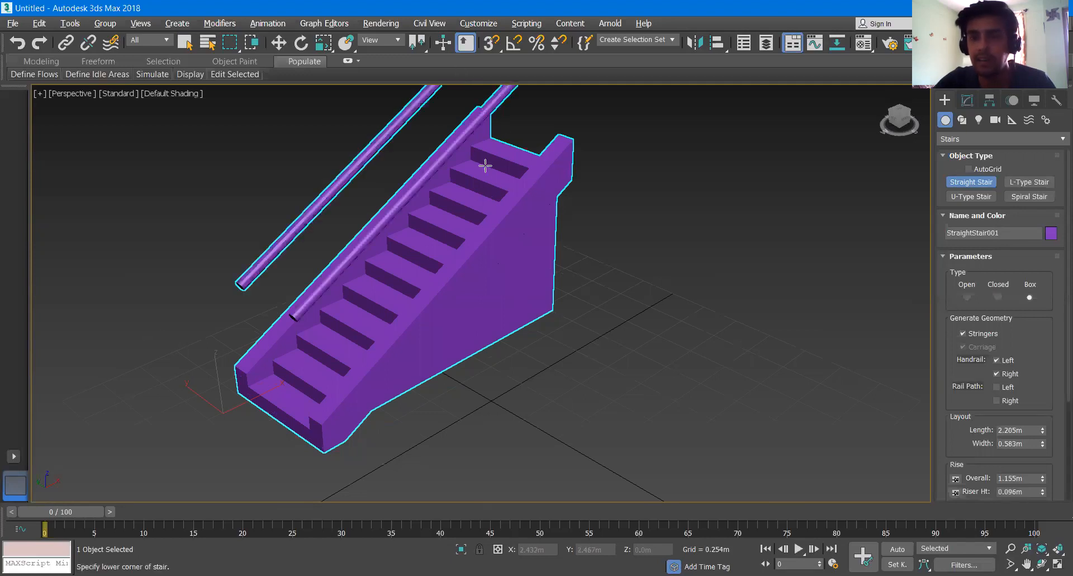
scroll(485, 165, "down", 3)
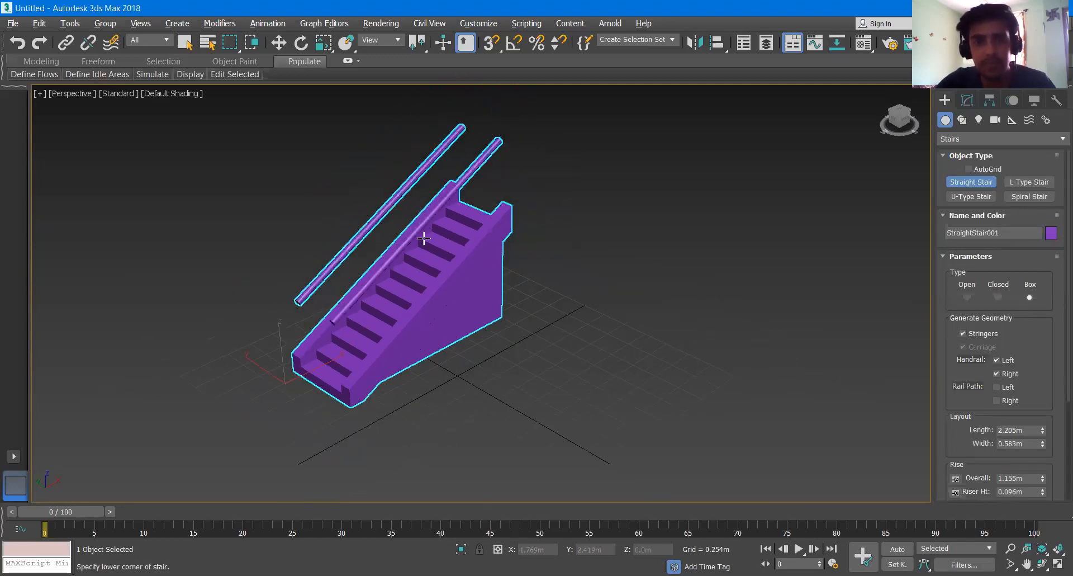
Try the Open and Closed types on the straight stair, and return it to Box
left_click(966, 297)
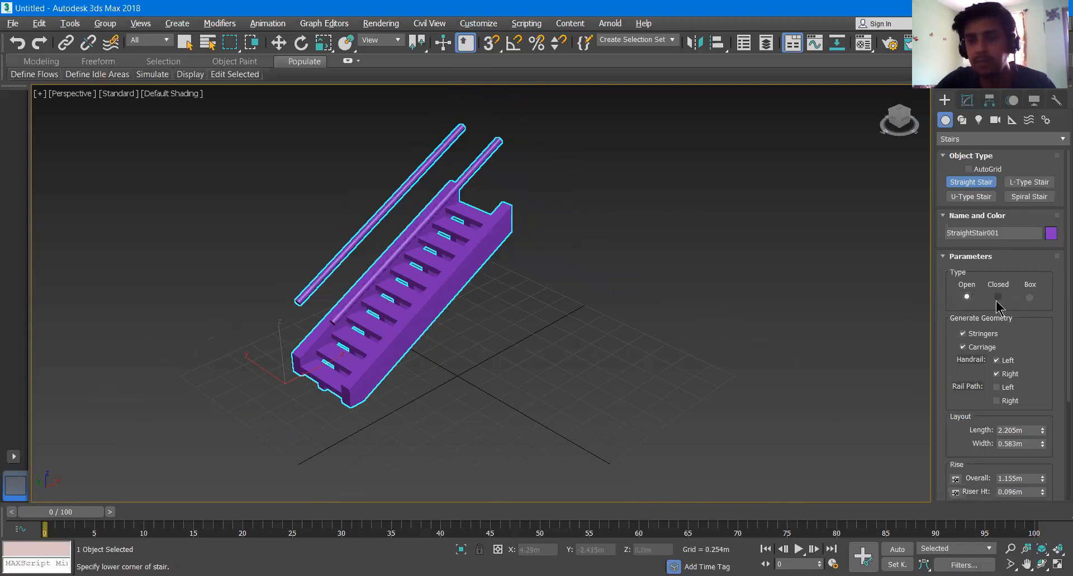
left_click(997, 297)
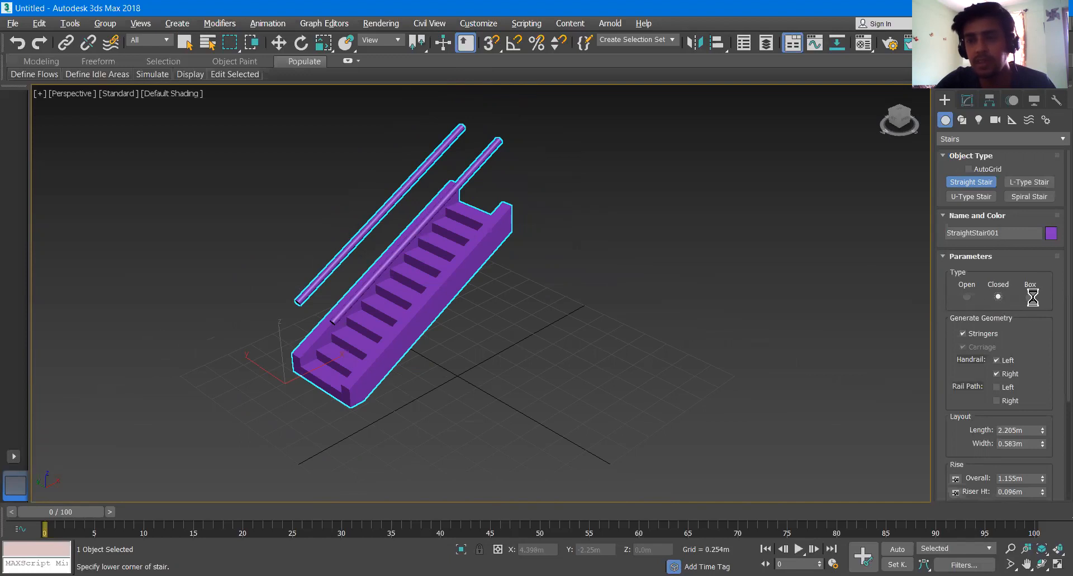
left_click(1028, 297)
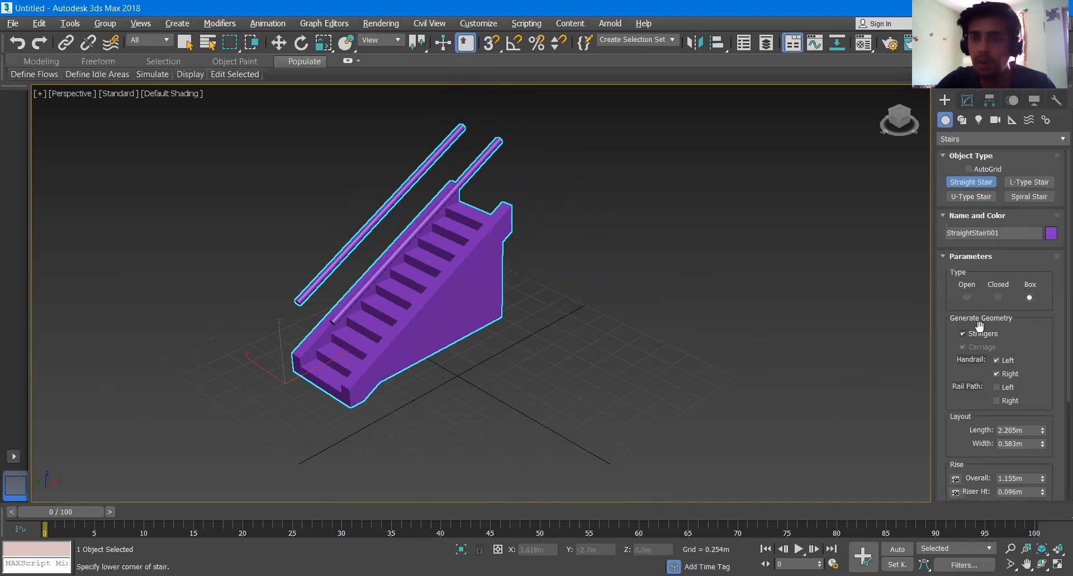
Turn the stair's stringers off and back on to compare the geometry
left_click(983, 333)
left_click(982, 334)
left_click(982, 333)
left_click(982, 334)
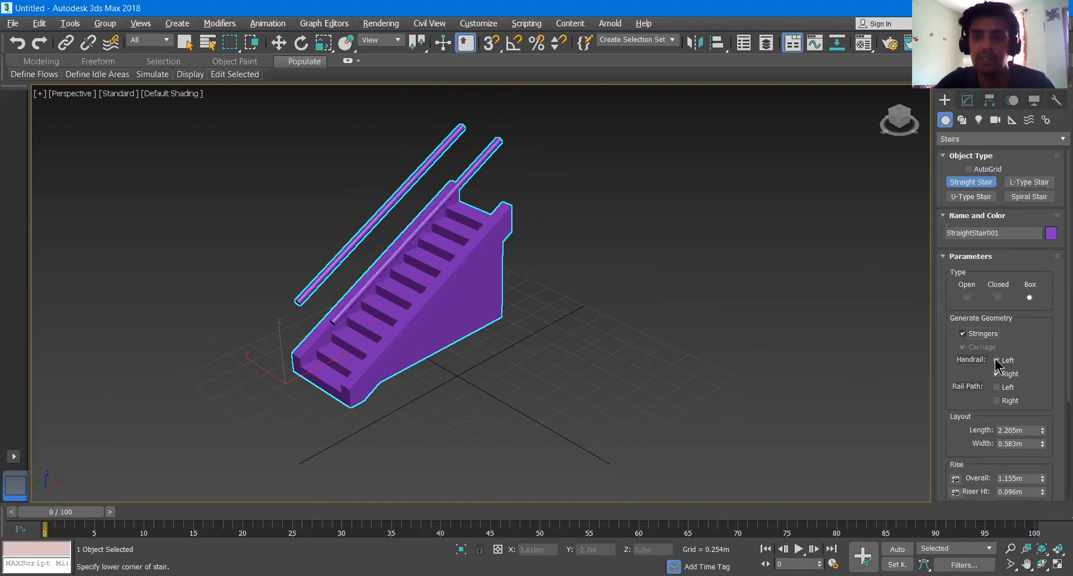
Toggle the stair's left and right handrails off and back on, ending with both enabled
scroll(997, 365, "down", 3)
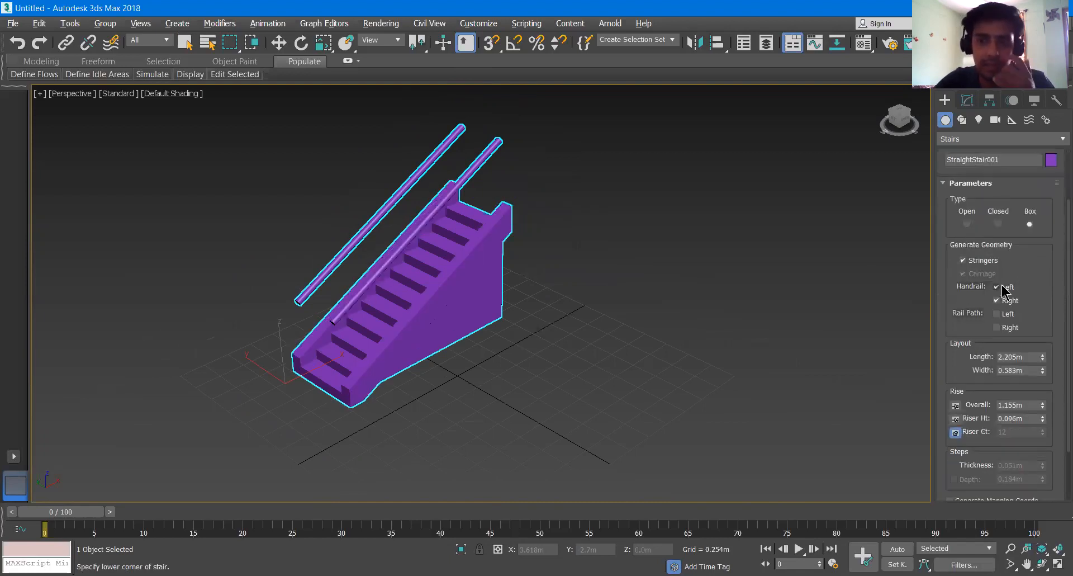
left_click(1007, 286)
left_click(1009, 300)
left_click(1007, 286)
left_click(1010, 301)
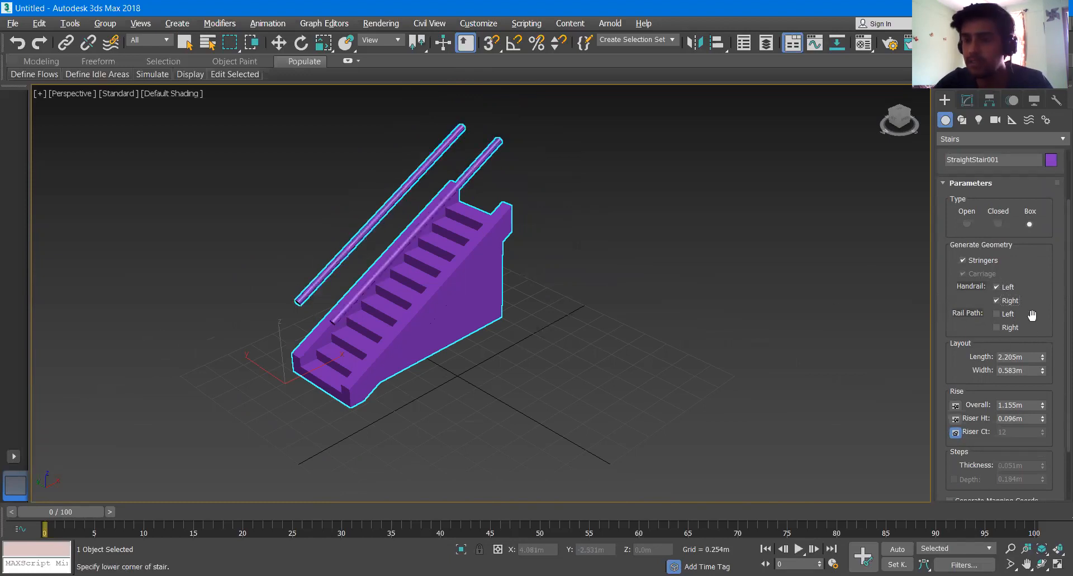
scroll(1030, 297, "down", 1)
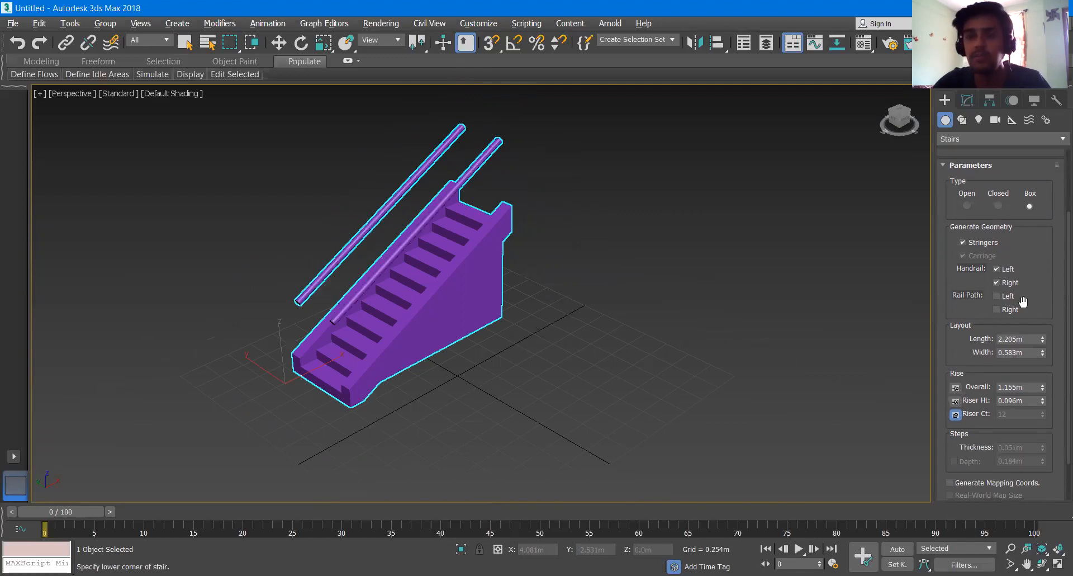
left_click(1006, 270)
left_click(1009, 270)
left_click(1010, 283)
left_click(1011, 283)
left_click(1008, 270)
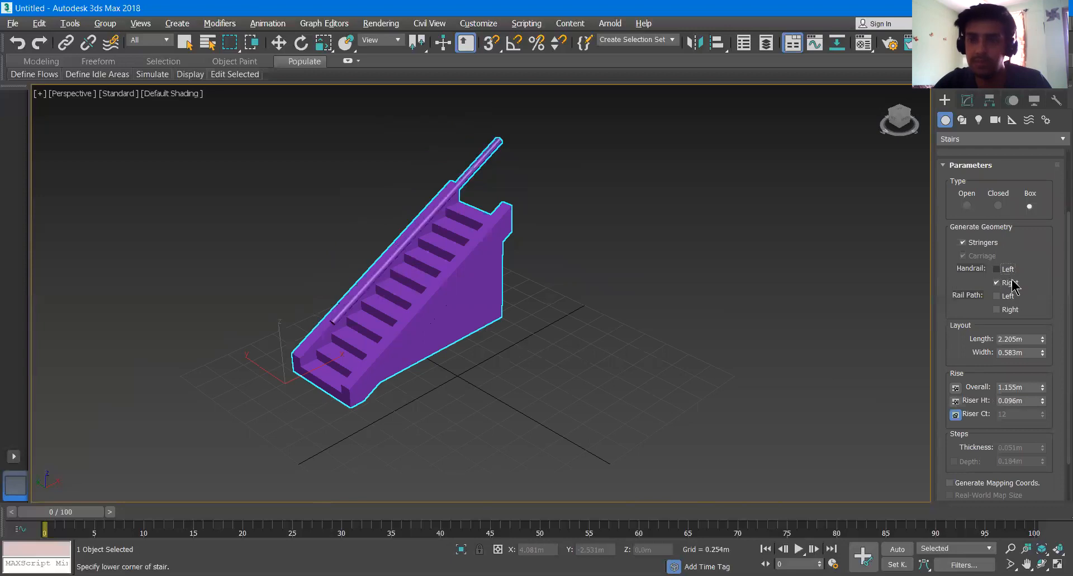
left_click(1007, 270)
Set the stair's length to about 2.492 m, its width to about 0.793 m and its overall rise to about 1.499 m
scroll(972, 281, "down", 3)
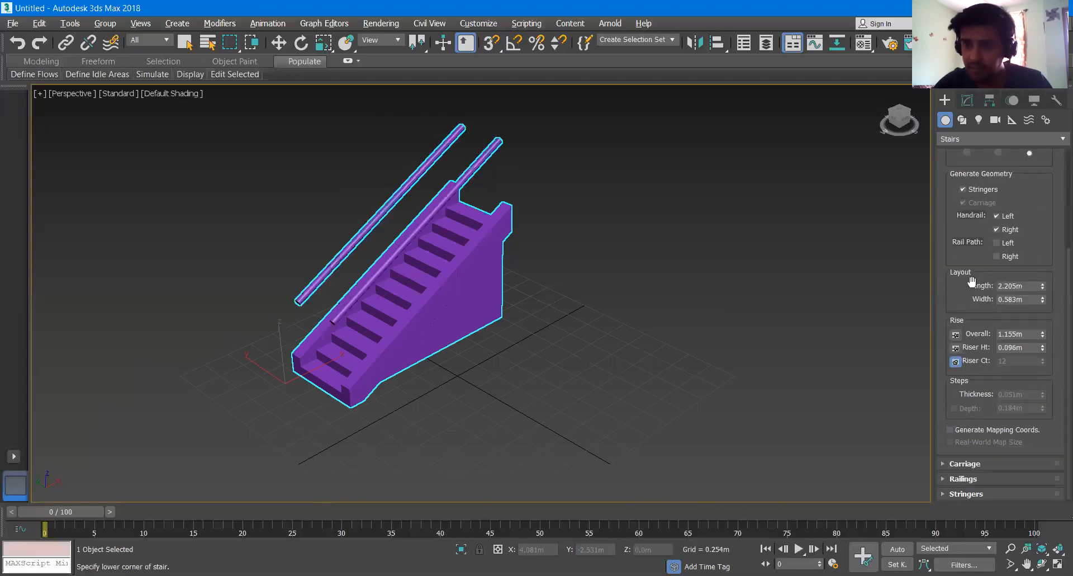
mouse_move(1043, 285)
left_mouse_down()
mouse_move(1044, 299)
mouse_move(1045, 283)
left_mouse_up()
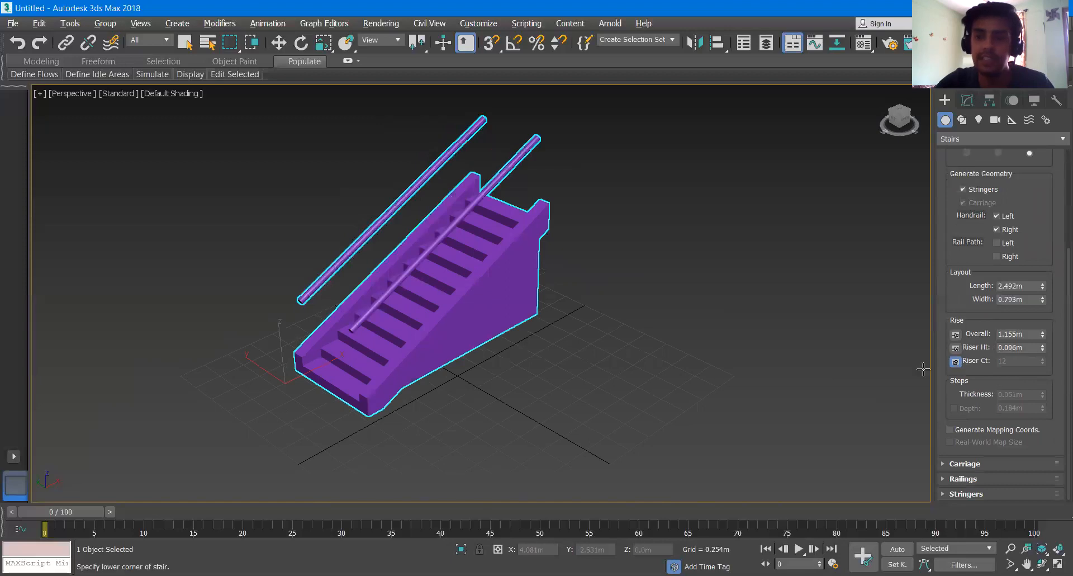
left_click_drag(1043, 335, 1042, 332)
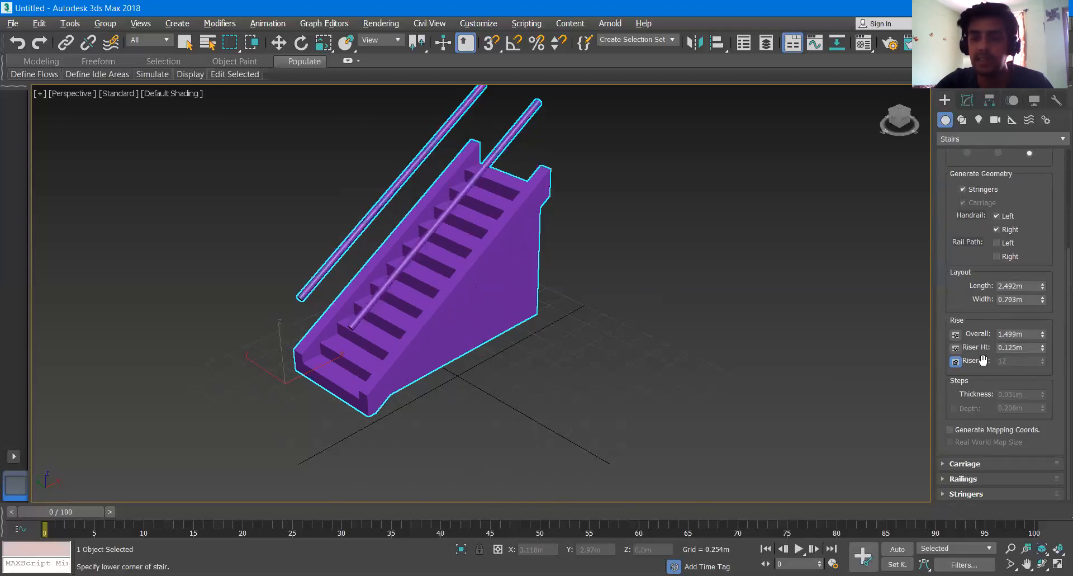
Lock the overall rise, switch the lock to the riser height, and collapse the stair's main parameters
left_click(954, 334)
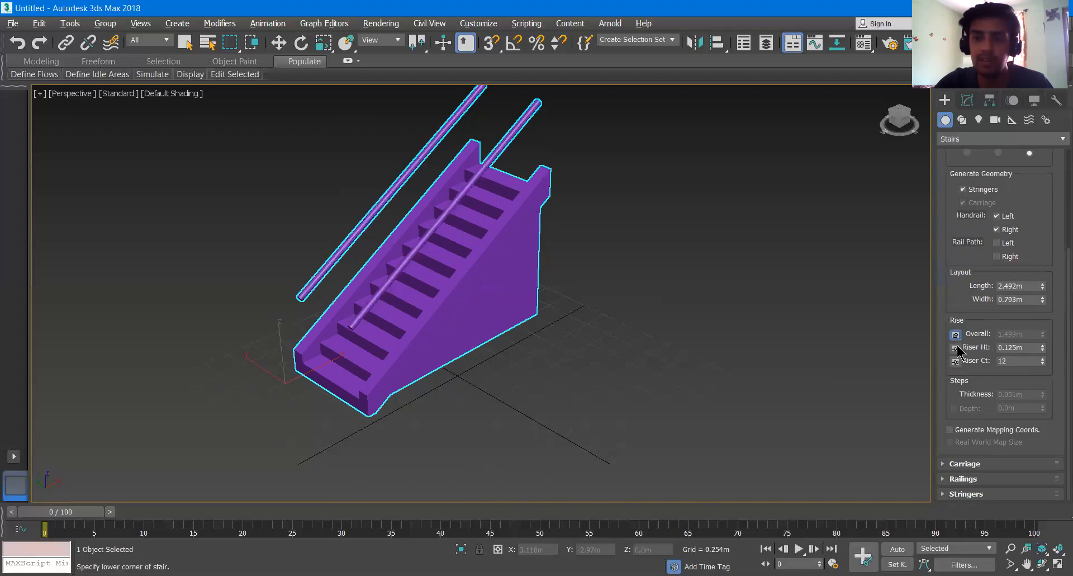
left_click(954, 349)
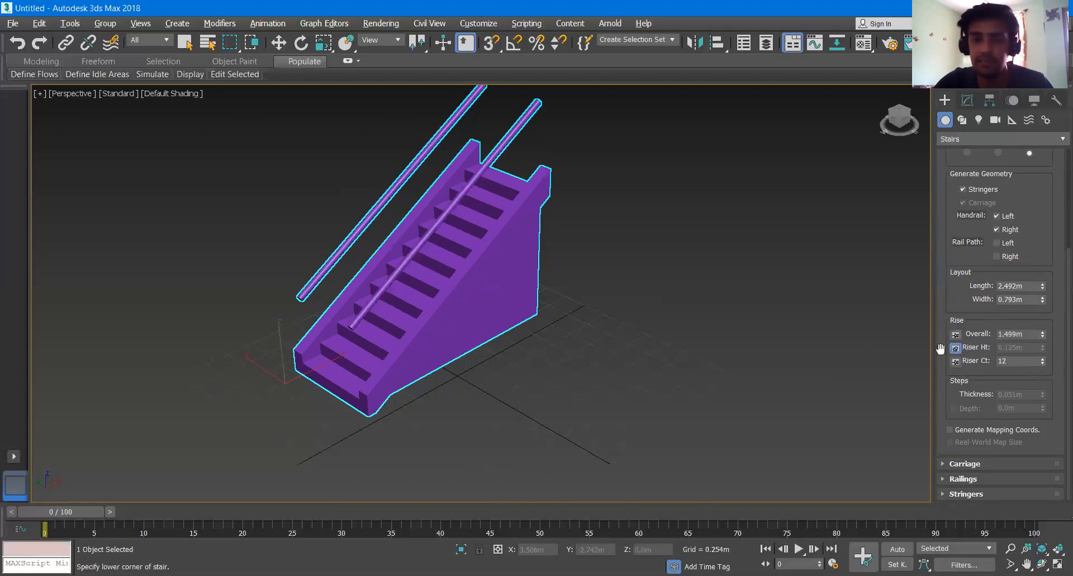
left_click_drag(948, 197, 958, 241)
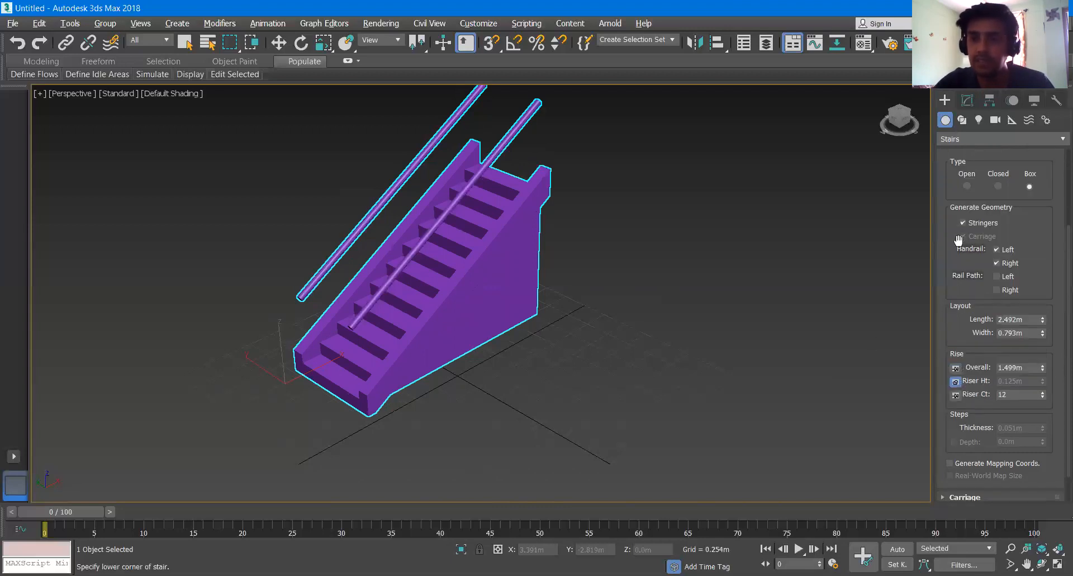
scroll(945, 204, "up", 3)
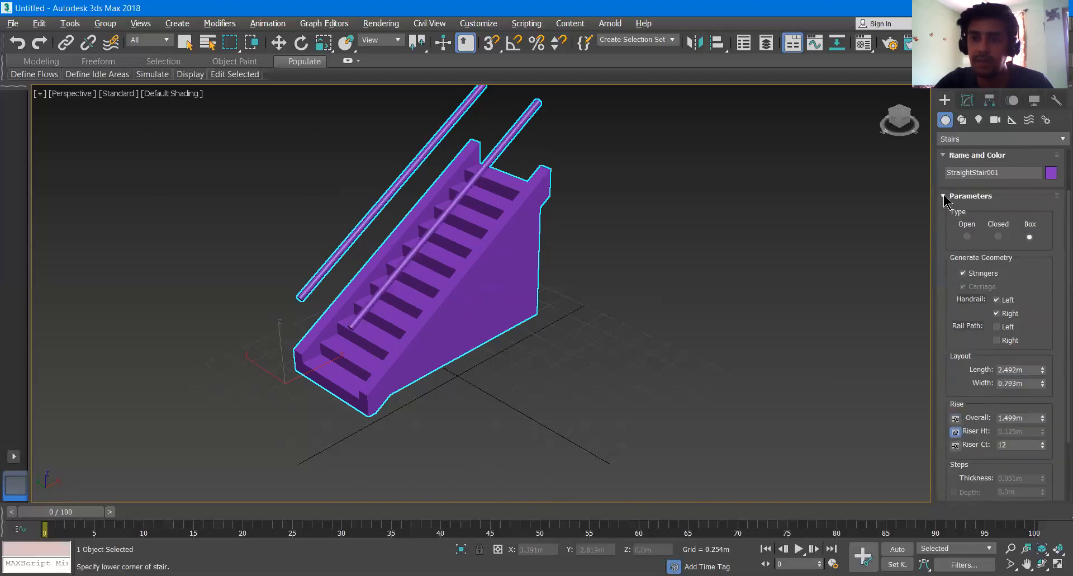
left_click(945, 198)
Set the railings' height to about 0.676 m and their offset to about 0.05 m
left_click(944, 272)
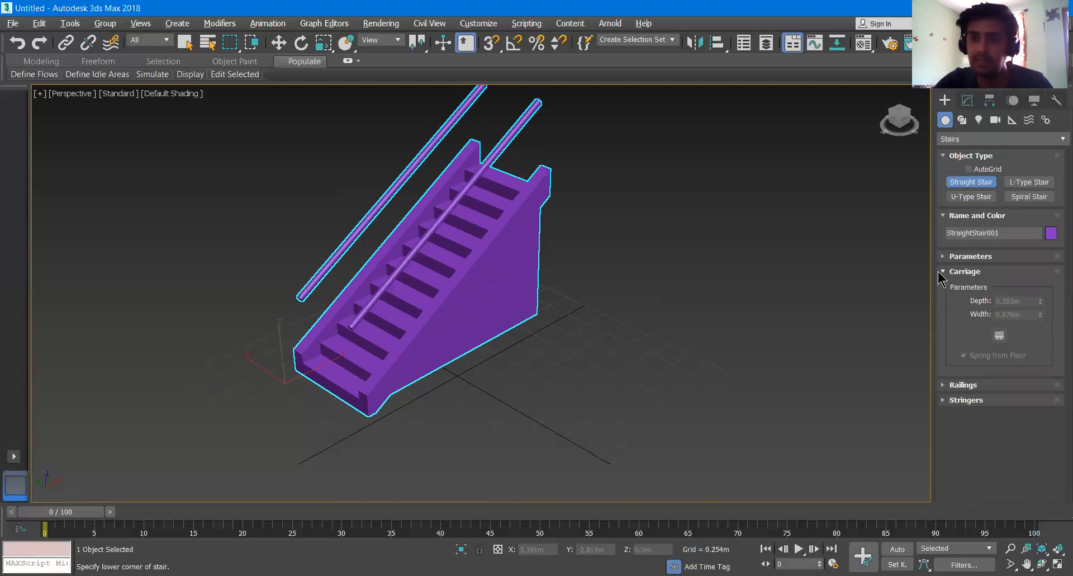
left_click(941, 273)
left_click(945, 287)
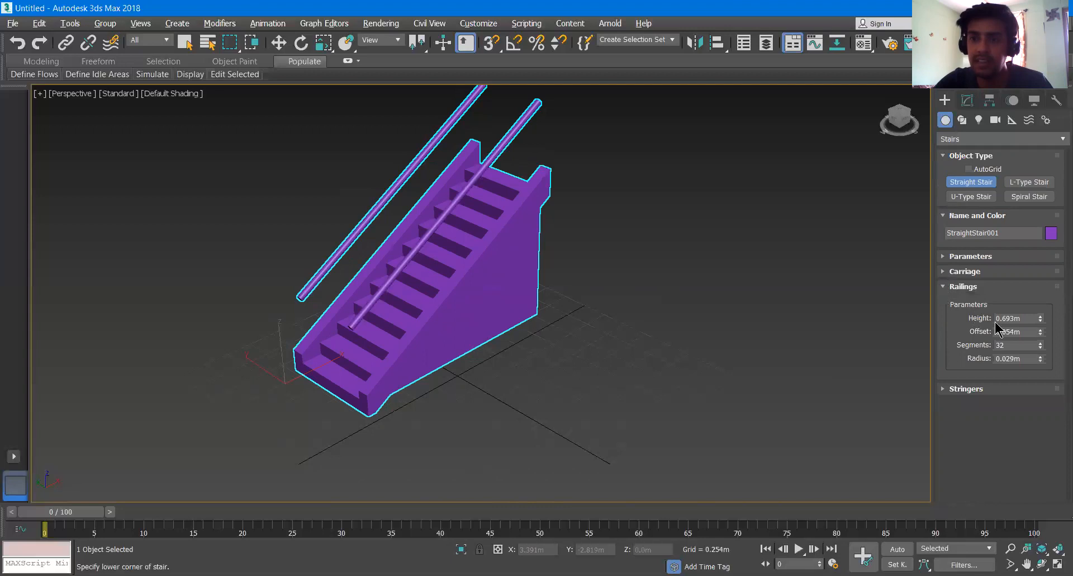
left_click_drag(1039, 319, 1035, 326)
middle_click_drag(567, 324, 616, 271, "alt")
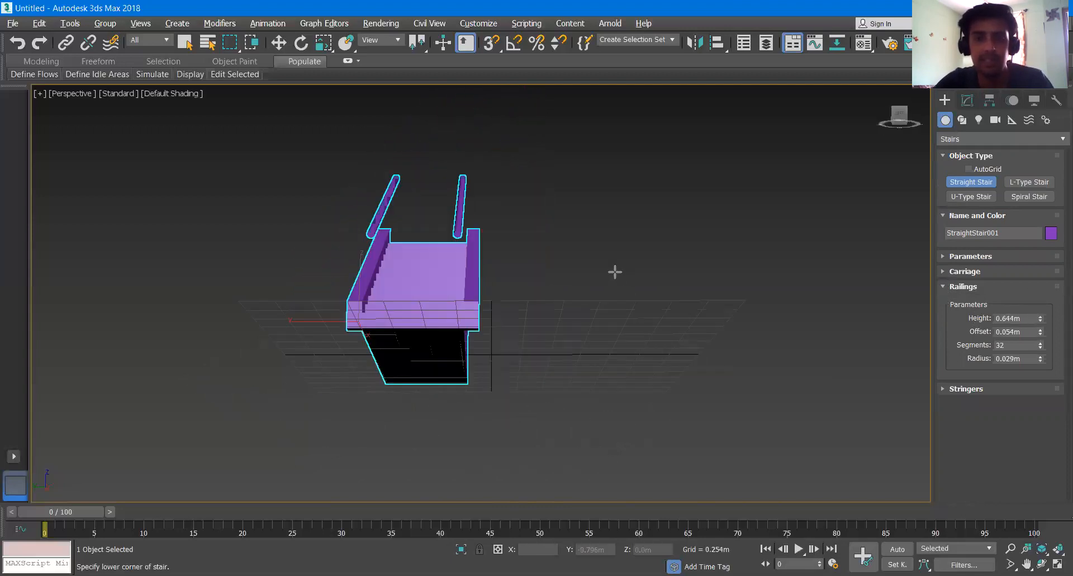
left_click_drag(1041, 325, 1041, 352)
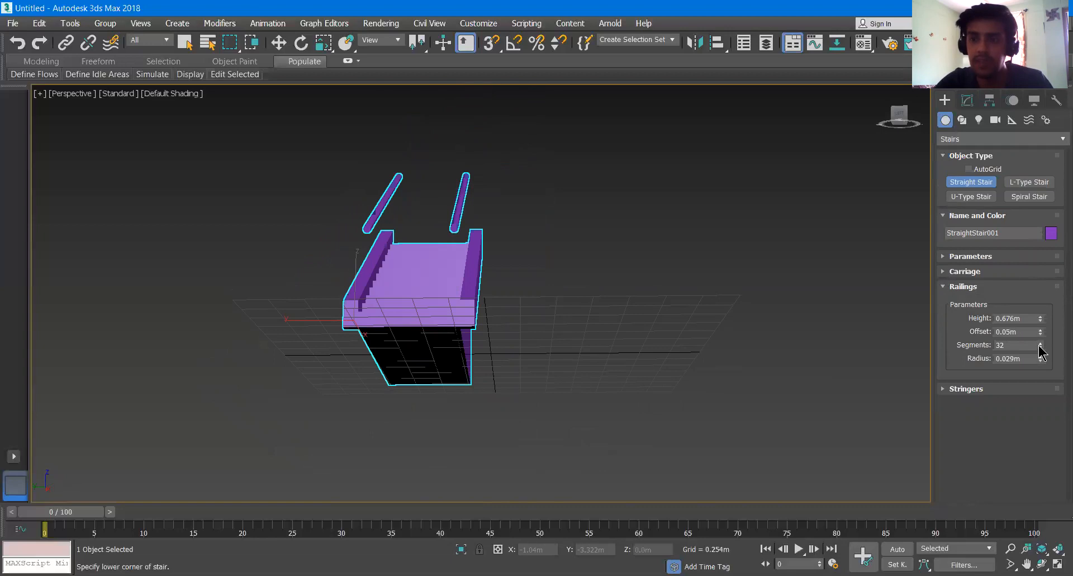
Try other segment counts for the railings, restore 32, and set their radius to about 0.03 m
scroll(380, 212, "up", 8)
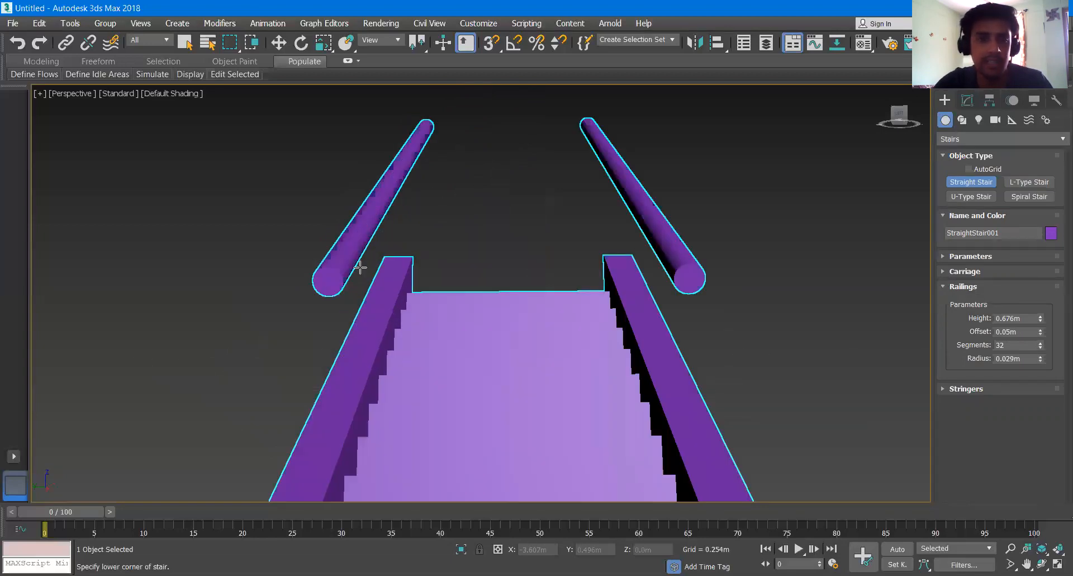
scroll(369, 267, "up", 2)
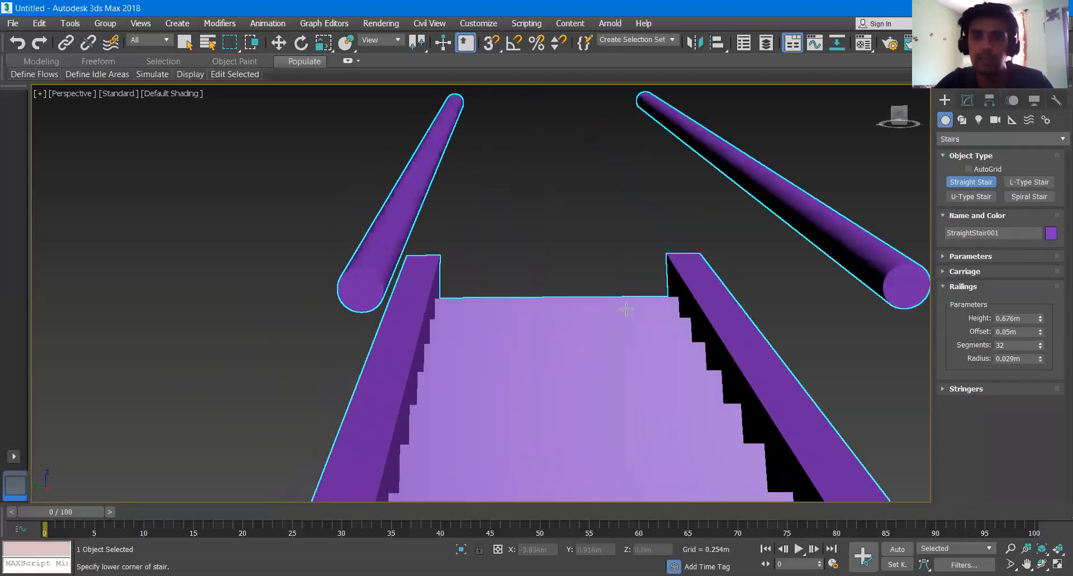
mouse_move(1040, 346)
left_mouse_down()
mouse_move(1042, 361)
mouse_move(1042, 334)
left_mouse_up()
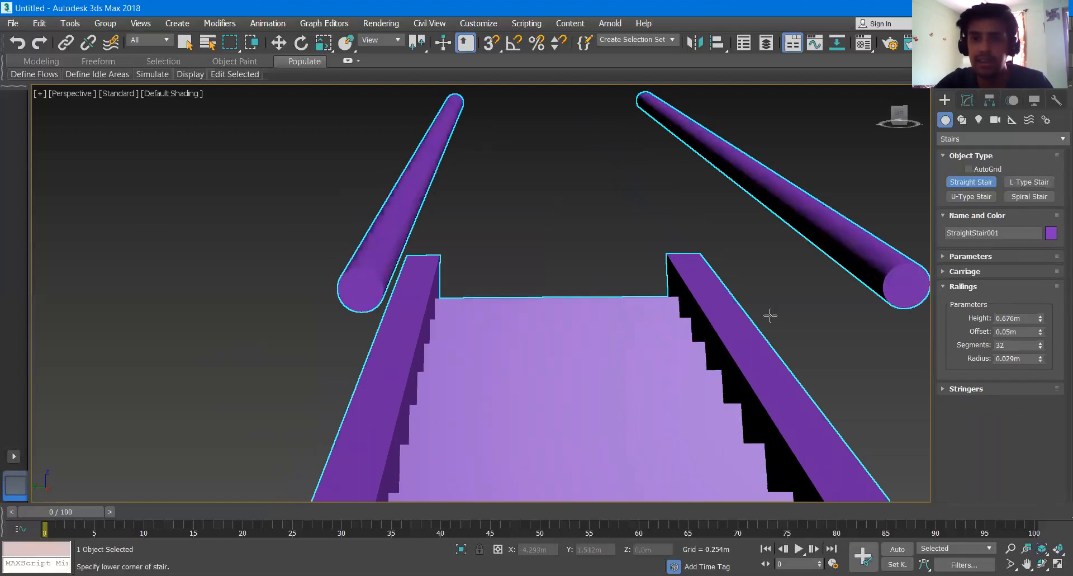
mouse_move(1040, 360)
left_mouse_down()
mouse_move(1039, 314)
mouse_move(1040, 353)
left_mouse_up()
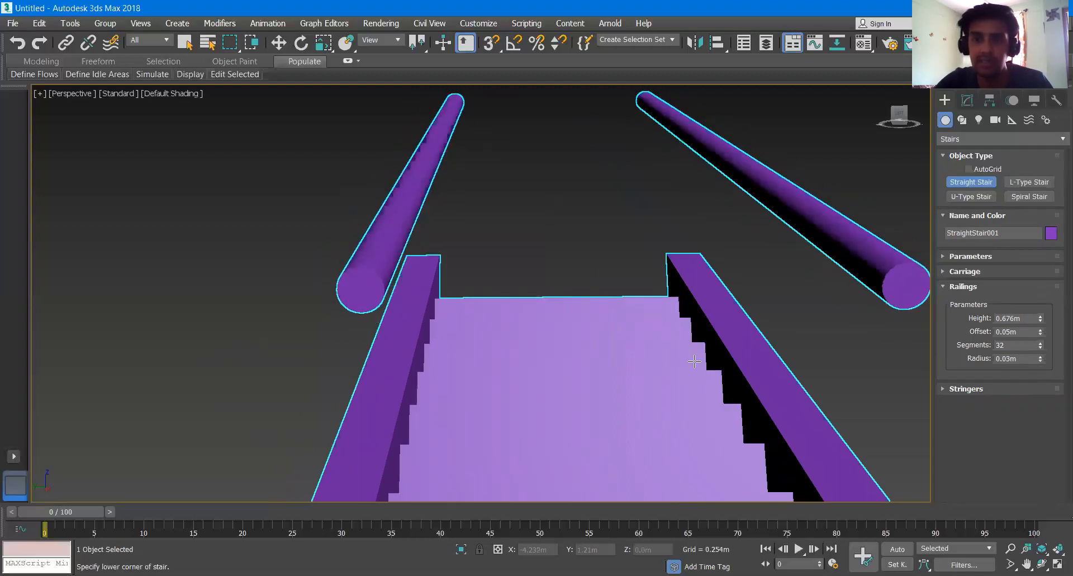
Increase the stringers' depth to about 0.554 m and inspect the stair from the side
scroll(674, 374, "down", 10)
middle_click_drag(675, 375, 665, 413, "alt")
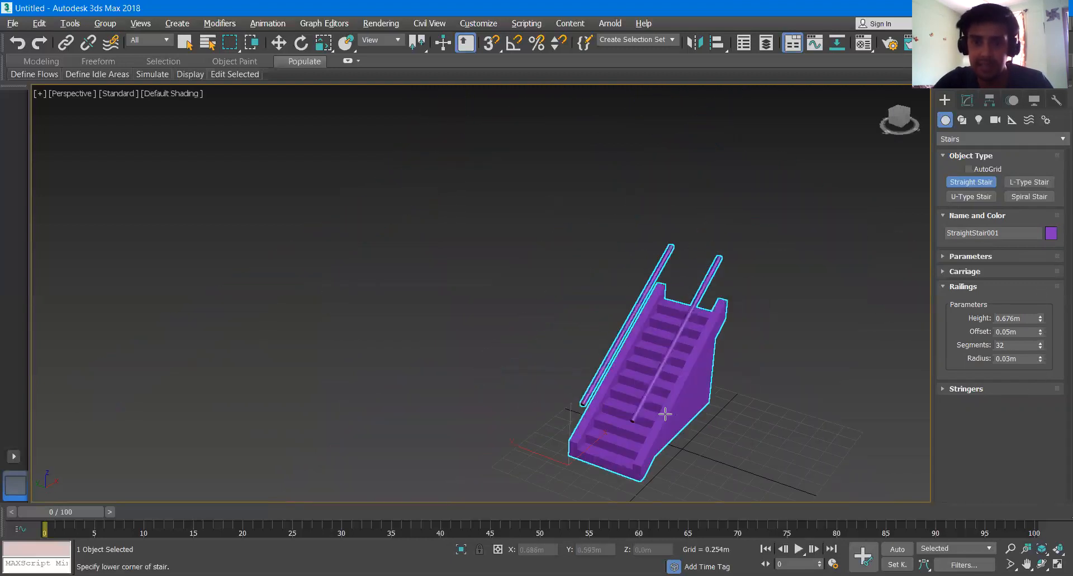
left_click(993, 390)
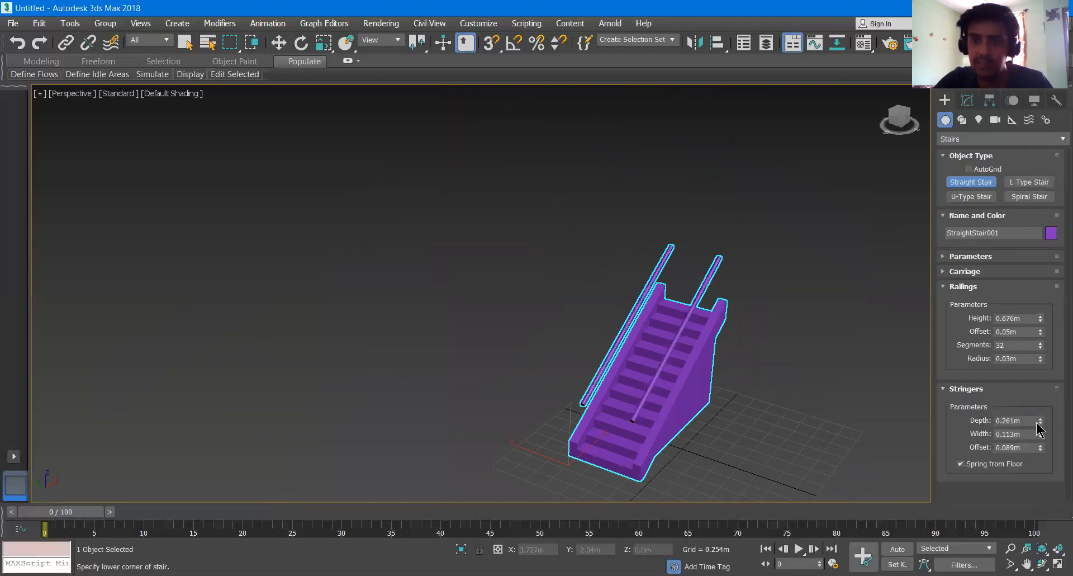
left_click_drag(1036, 405, 1031, 311)
middle_click_drag(780, 366, 673, 374, "alt")
scroll(703, 378, "up", 3)
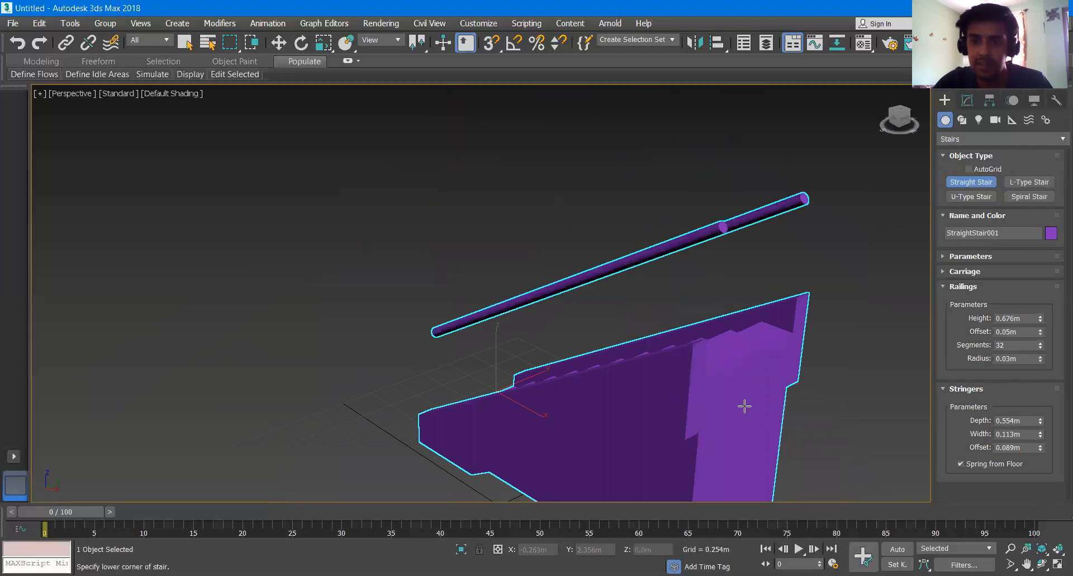
Set the straight stair's stringers to a depth of about 0.443 m, width of 0.236 m and offset of 0.145 m
mouse_move(1041, 419)
left_mouse_down()
mouse_move(1040, 459)
mouse_move(1039, 437)
left_mouse_up()
scroll(743, 312, "up", 5)
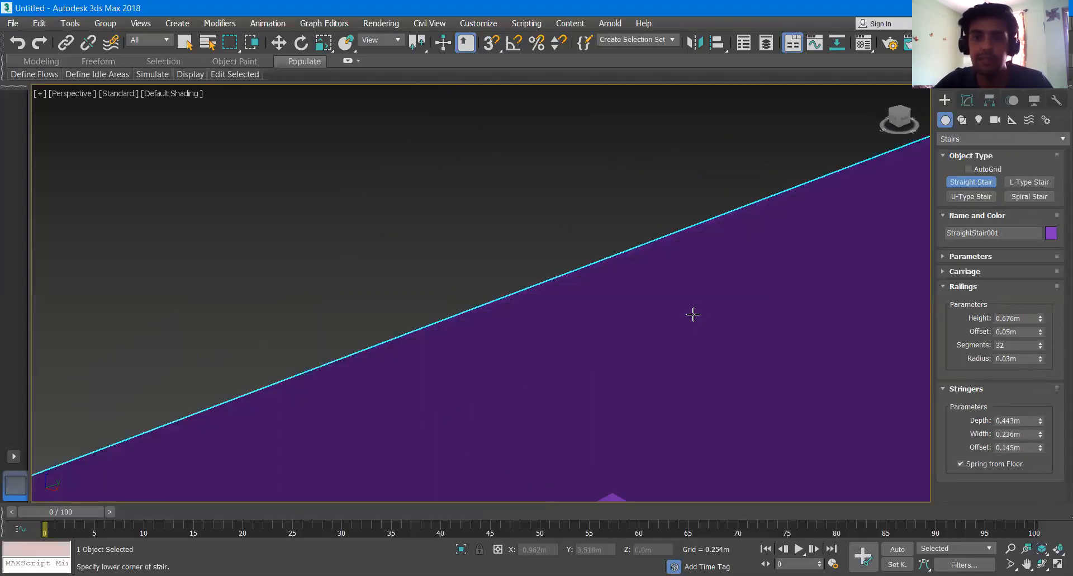
scroll(691, 311, "down", 8)
middle_click_drag(766, 396, 743, 372, "alt")
Create an open L-type stair beside the straight one, with flights about 3.807 m and 1.428 m long and a rise of about 3.214 m
left_click(1029, 182)
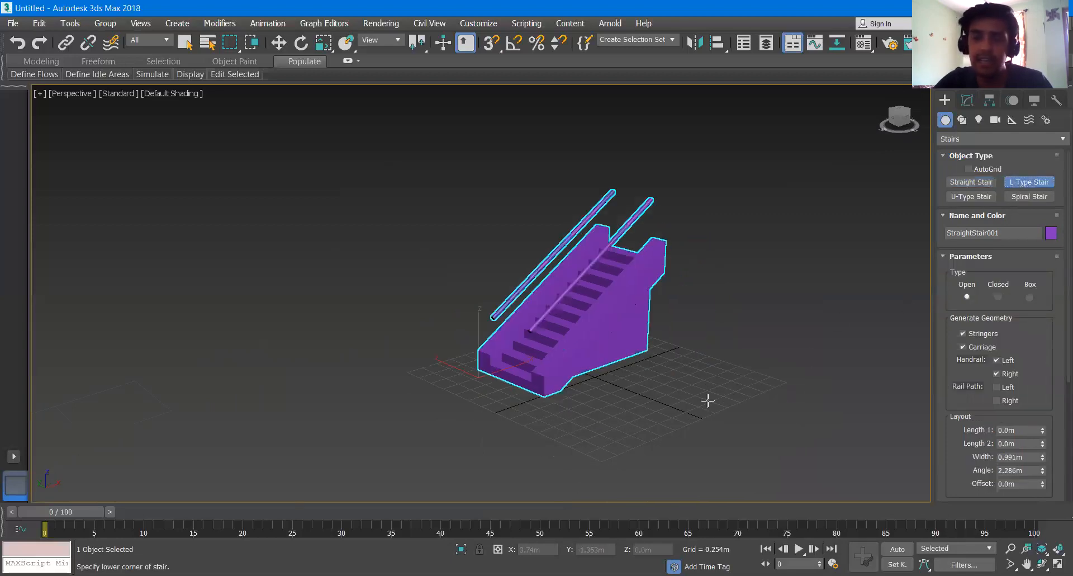
left_click_drag(607, 407, 806, 337)
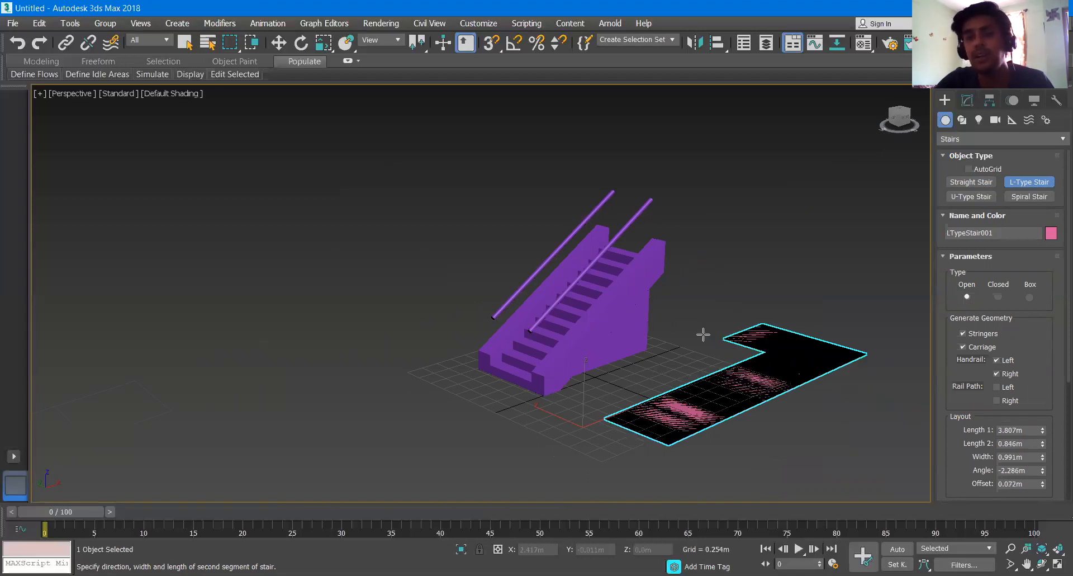
middle_click_drag(857, 405, 749, 394)
left_click(774, 403)
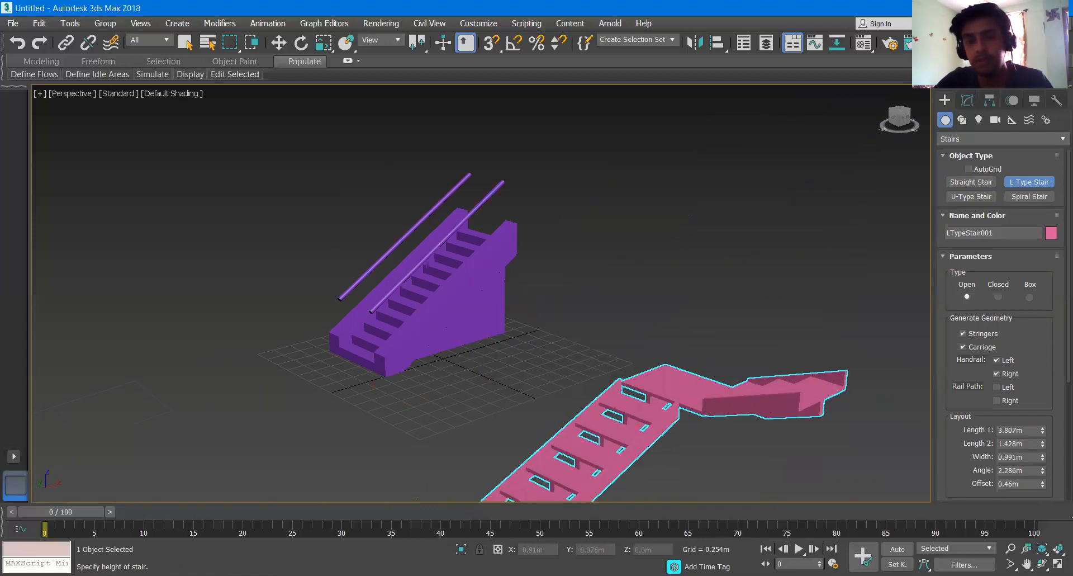
scroll(730, 474, "down", 3)
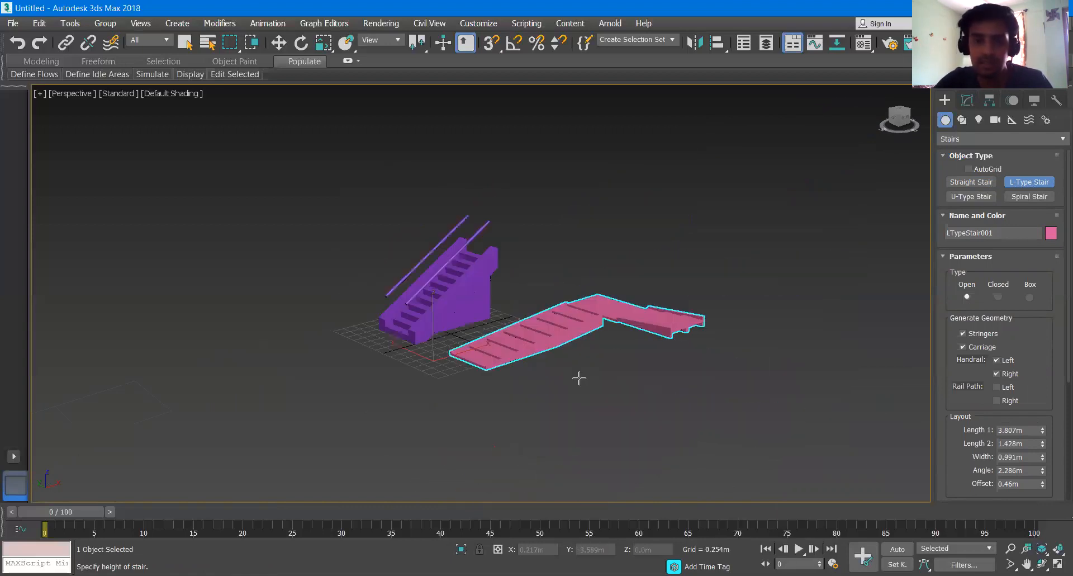
left_click(621, 265)
middle_click_drag(630, 262, 631, 330)
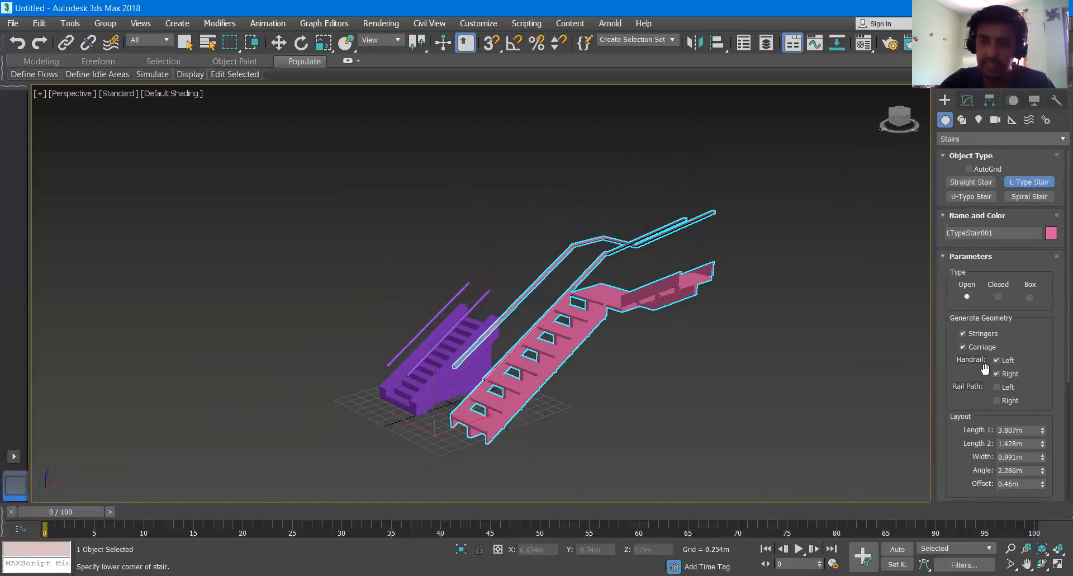
Try the L-type stair without its stringers and without its carriage, and restore both
left_click_drag(978, 361, 967, 327)
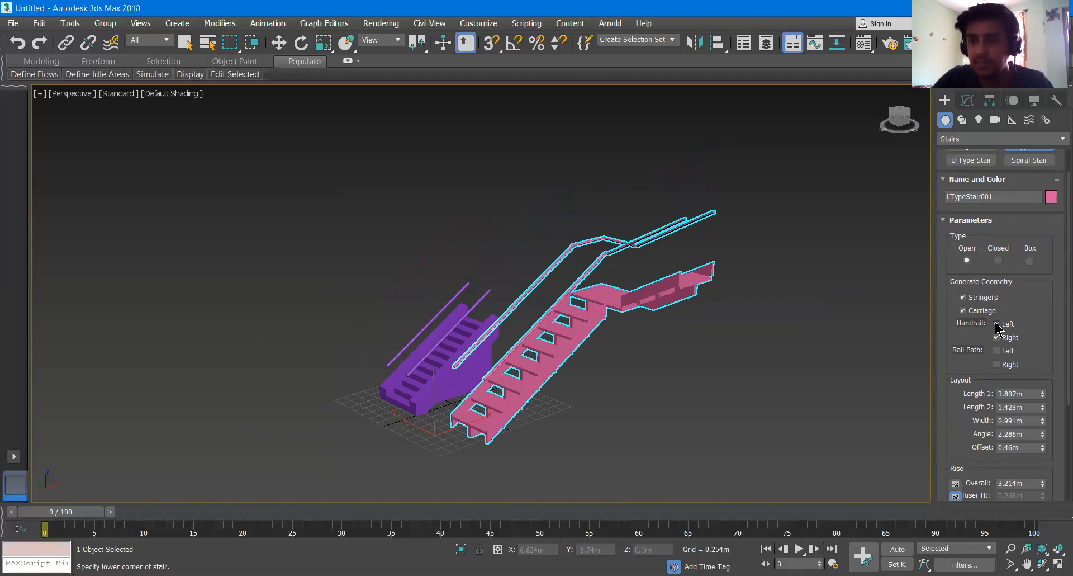
left_click(986, 296)
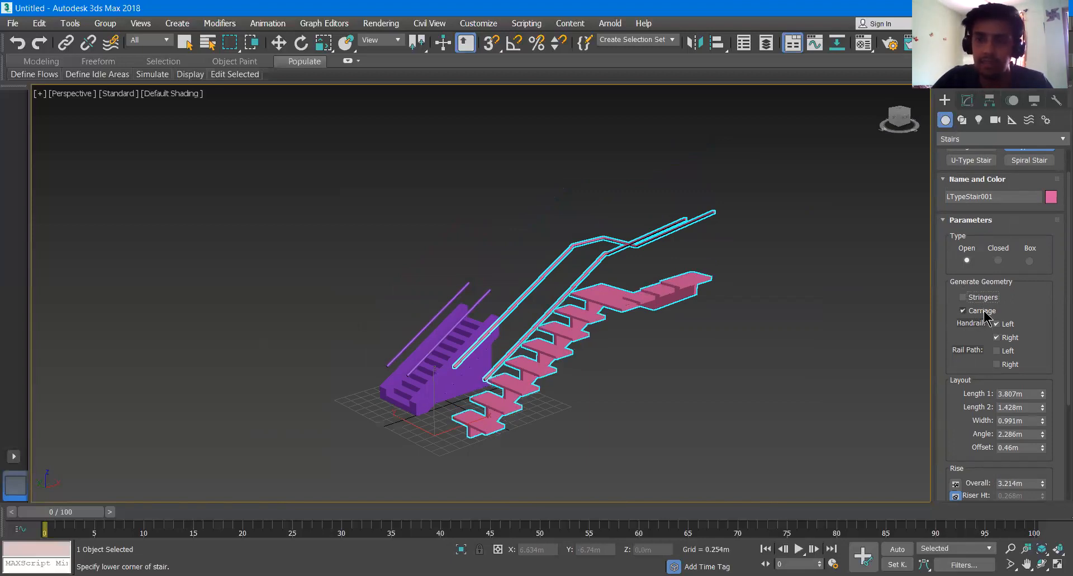
left_click(987, 310)
left_click(982, 297)
left_click(983, 311)
left_click(983, 298)
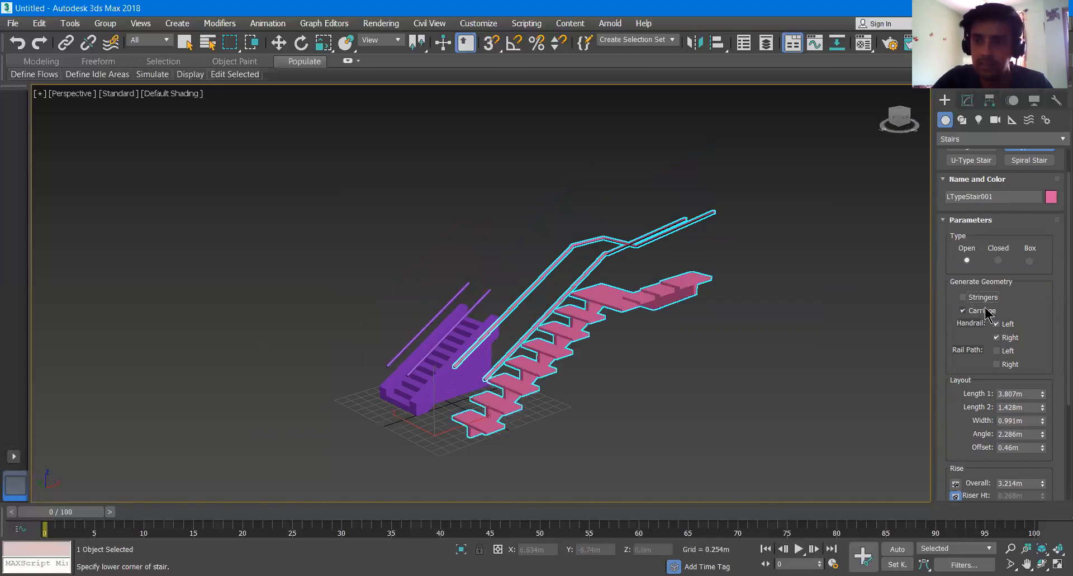
left_click(984, 310)
left_click(983, 310)
scroll(976, 396, "down", 5)
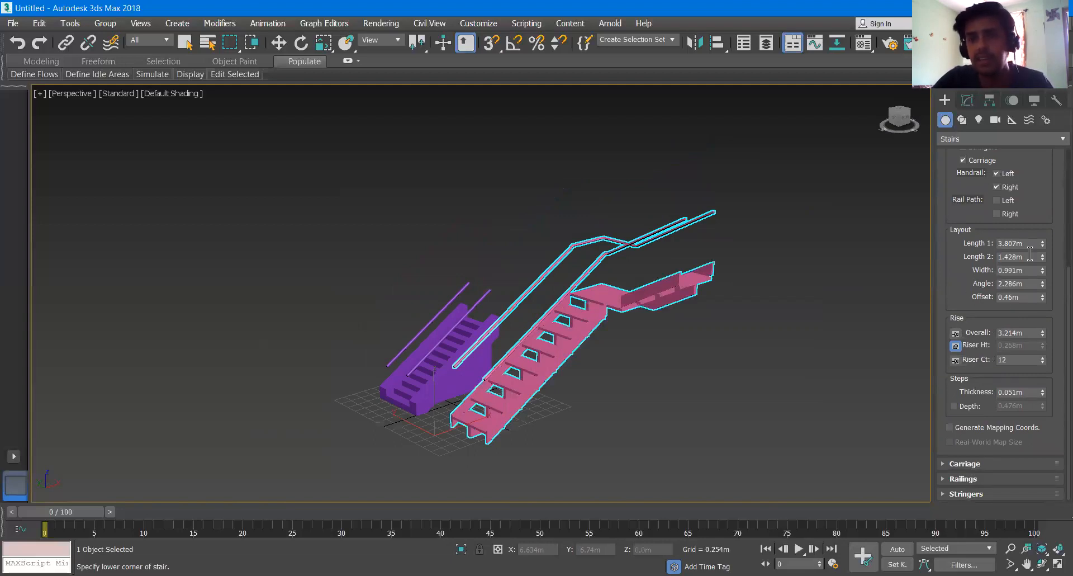
Set the L-type stair's layout to about 2.513 m for length 1, 1.885 m for length 2 and 1.1 m for width
left_click(1012, 243)
key("Tab")
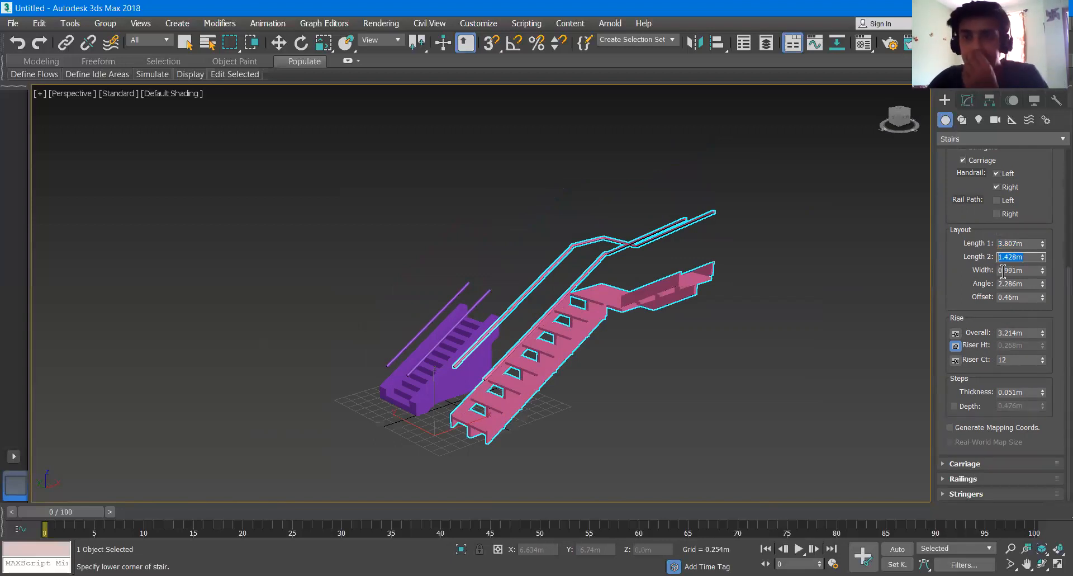
mouse_move(1042, 245)
left_mouse_down()
mouse_move(1038, 216)
mouse_move(1043, 262)
left_mouse_up()
left_click(967, 101)
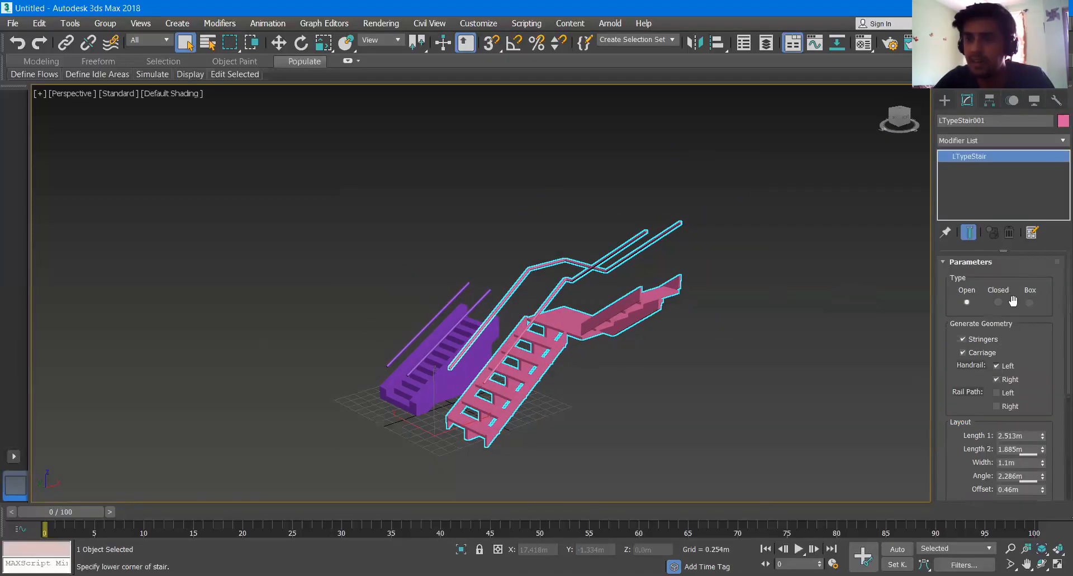
left_click_drag(1057, 361, 1058, 336)
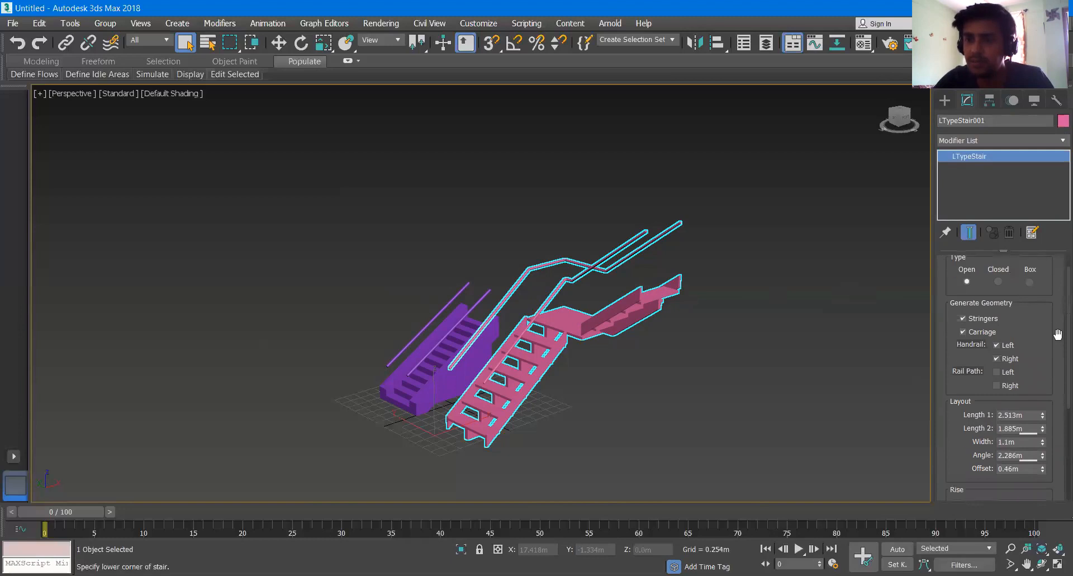
Create a right-turning box U-type stair beside the L-type one, with flights about 3.519 m long, 0.866 m wide and offset 1.181 m
left_click(944, 101)
left_click(971, 196)
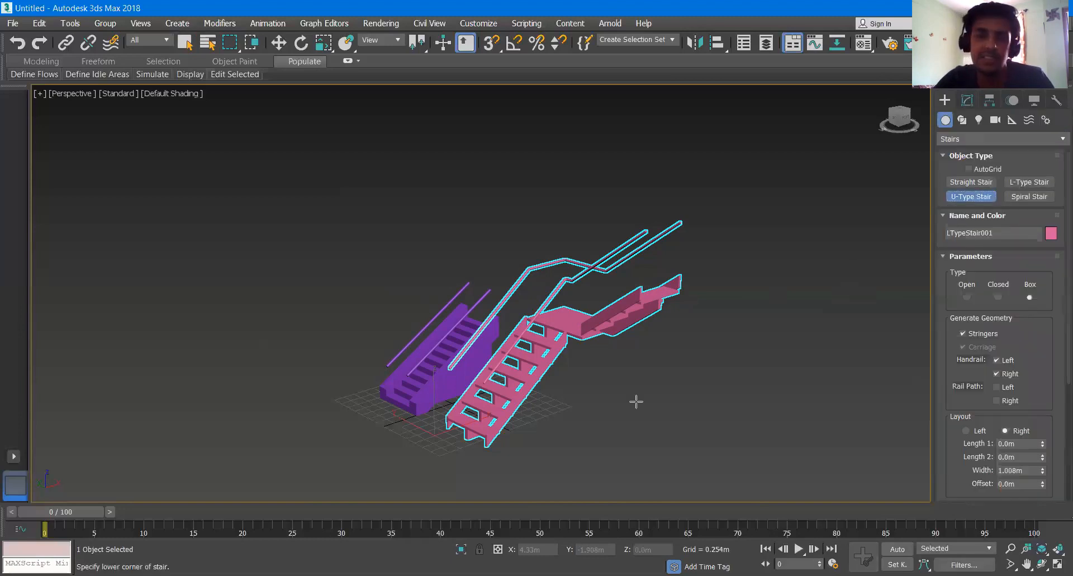
left_click_drag(606, 412, 665, 398)
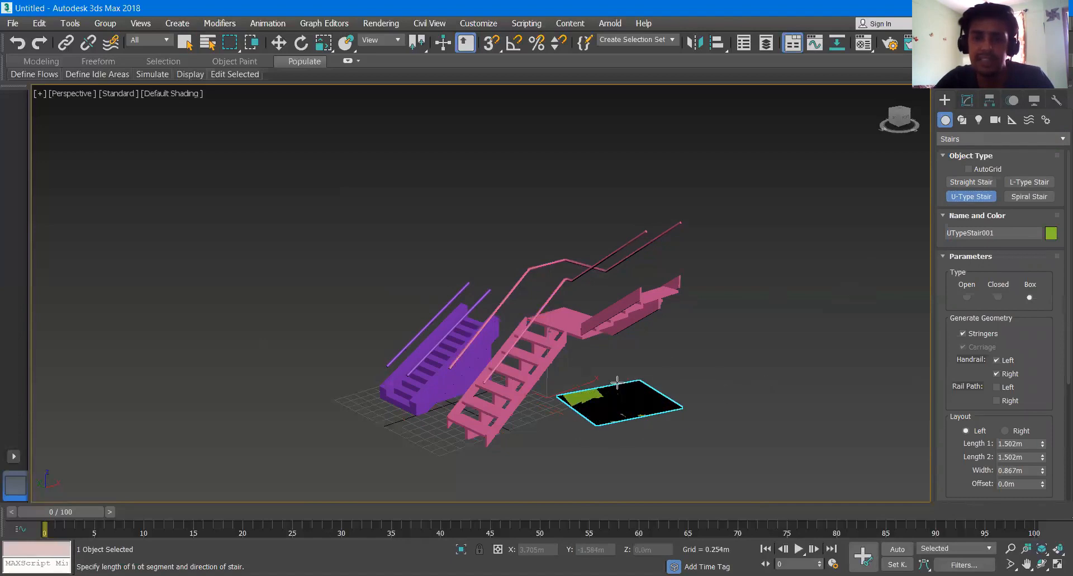
right_click(615, 381)
left_click_drag(637, 445, 730, 397)
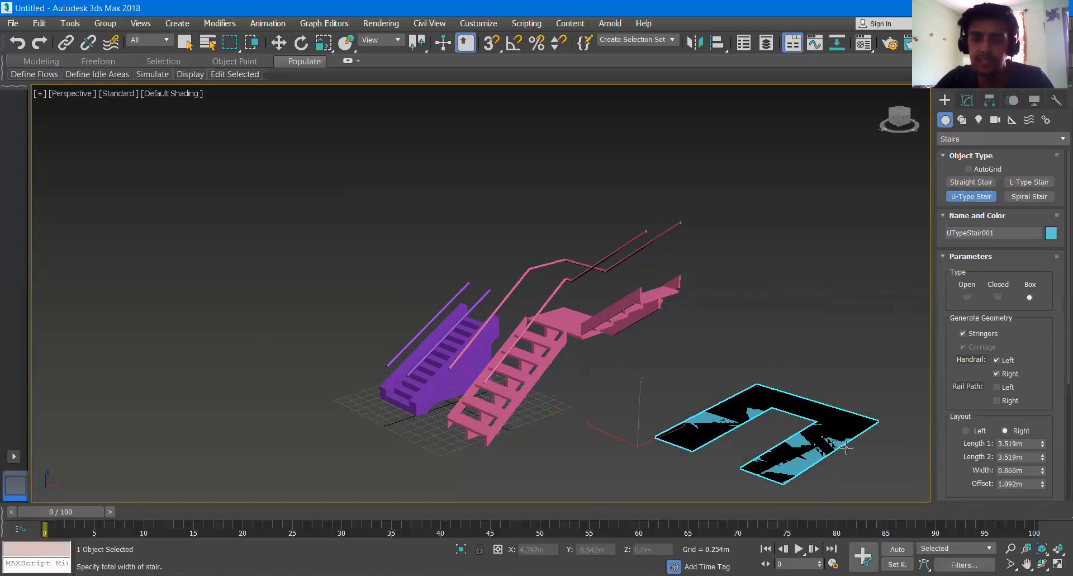
left_click(864, 458)
left_click(833, 230)
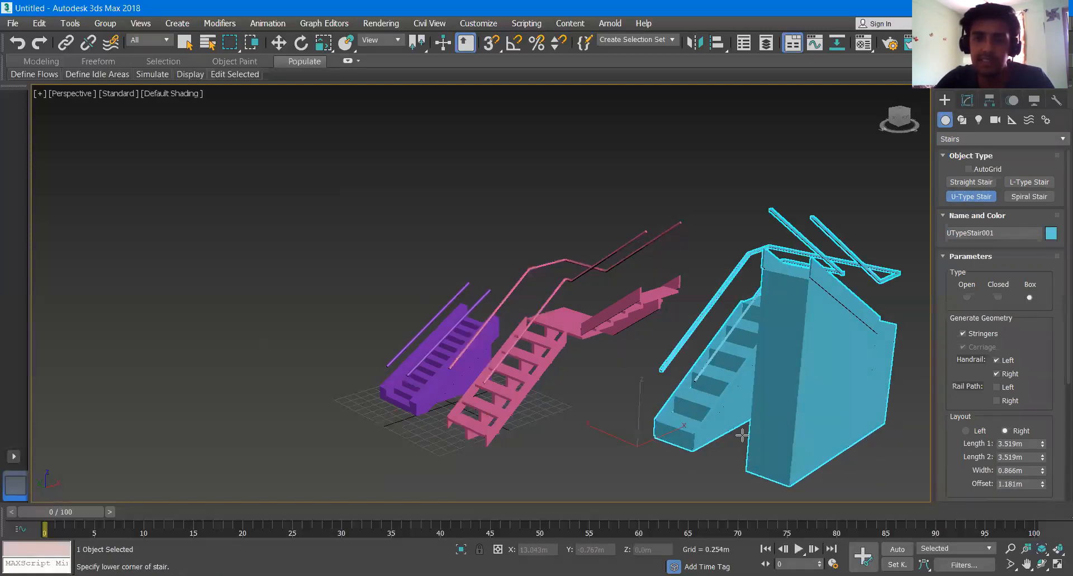
Create an open counter-clockwise spiral stair beside the straight stair, with a radius of about 1.568 m and a rise of about 4.644 m
middle_click_drag(807, 439, 650, 380)
middle_click_drag(707, 397, 730, 398, "alt")
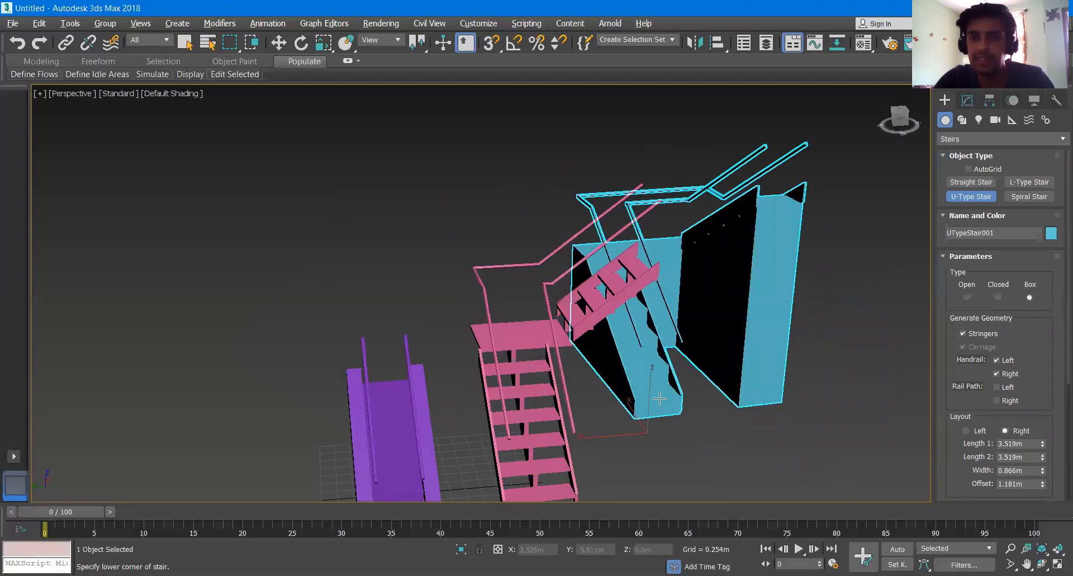
middle_click_drag(659, 397, 990, 391, "alt")
scroll(986, 414, "down", 5)
scroll(985, 442, "up", 3)
scroll(984, 448, "up", 3)
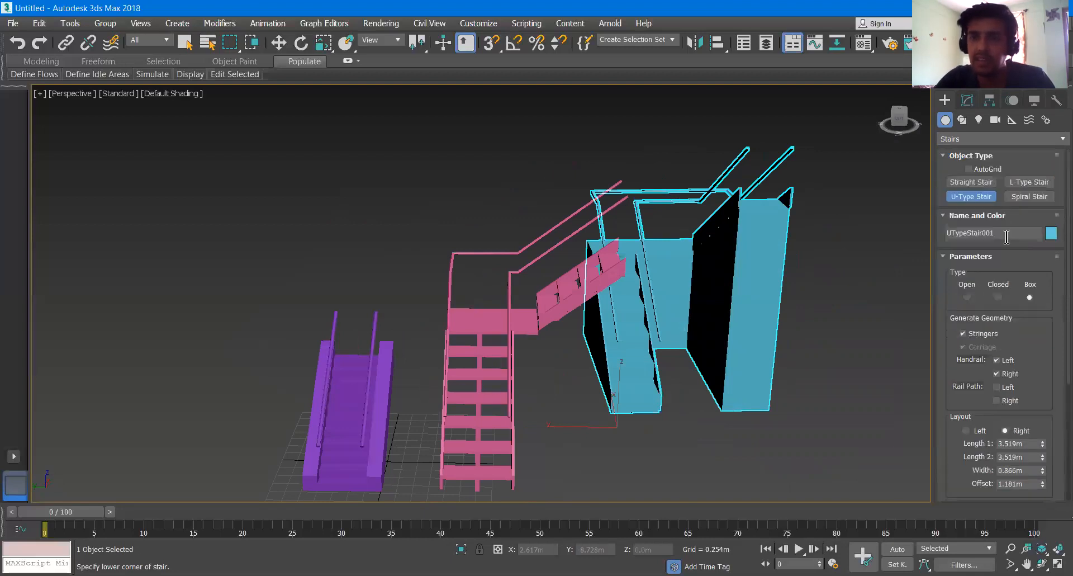
left_click(1029, 196)
middle_click_drag(364, 390, 527, 357)
left_click_drag(377, 415, 351, 387)
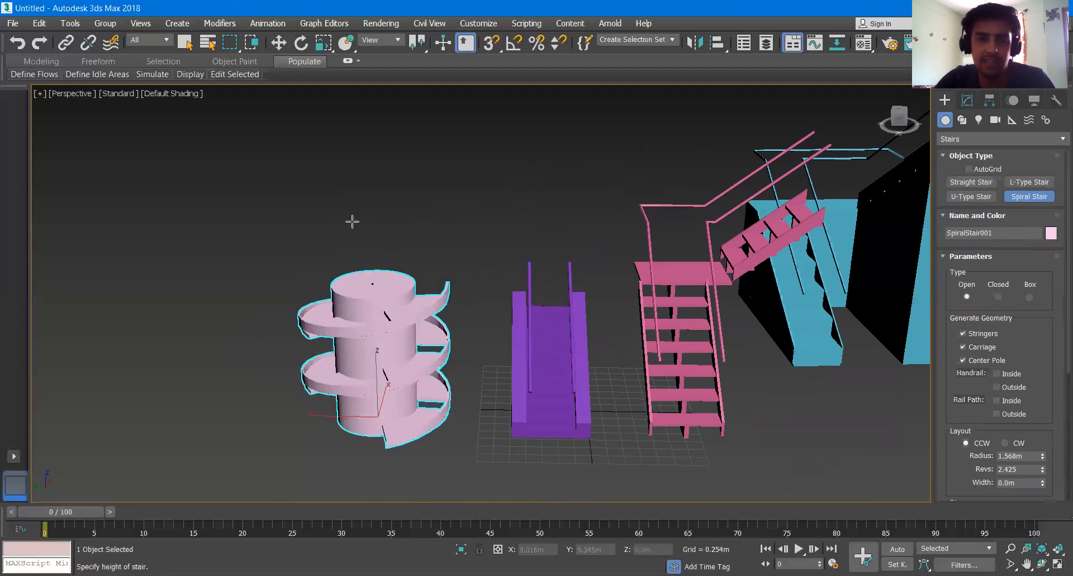
left_click(346, 124)
middle_click_drag(411, 278, 322, 306, "alt")
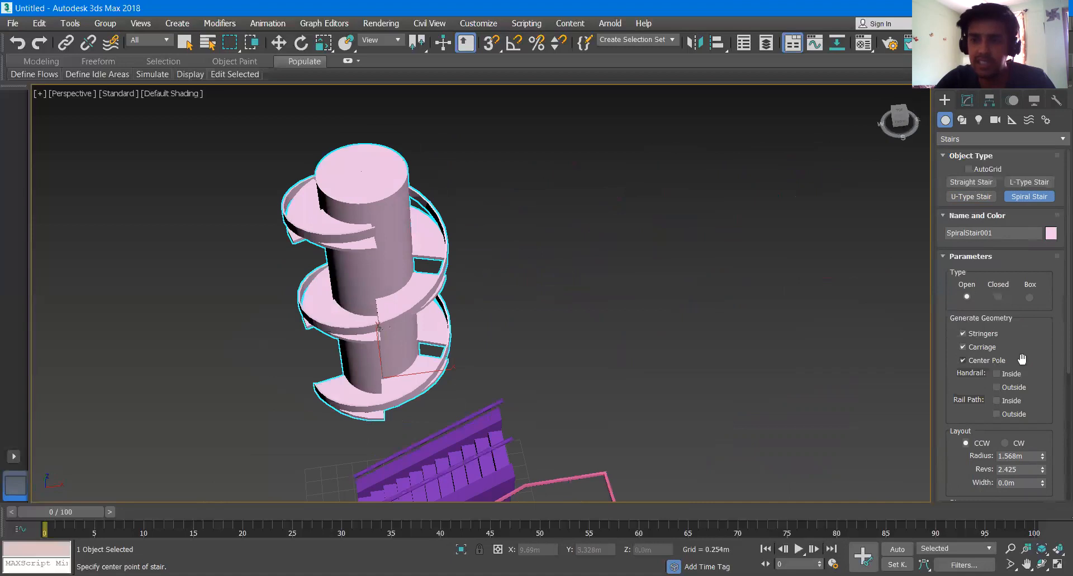
Set the spiral stair's layout width to 1.173 m
scroll(1021, 335, "down", 2)
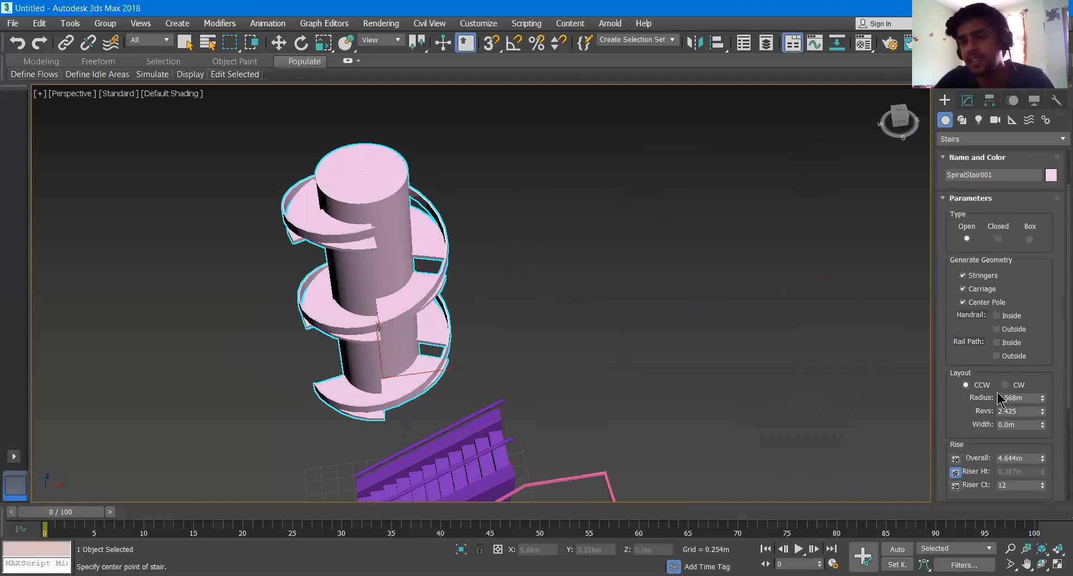
left_click(1042, 424)
left_click(1043, 427)
left_click_drag(1021, 426, 996, 428)
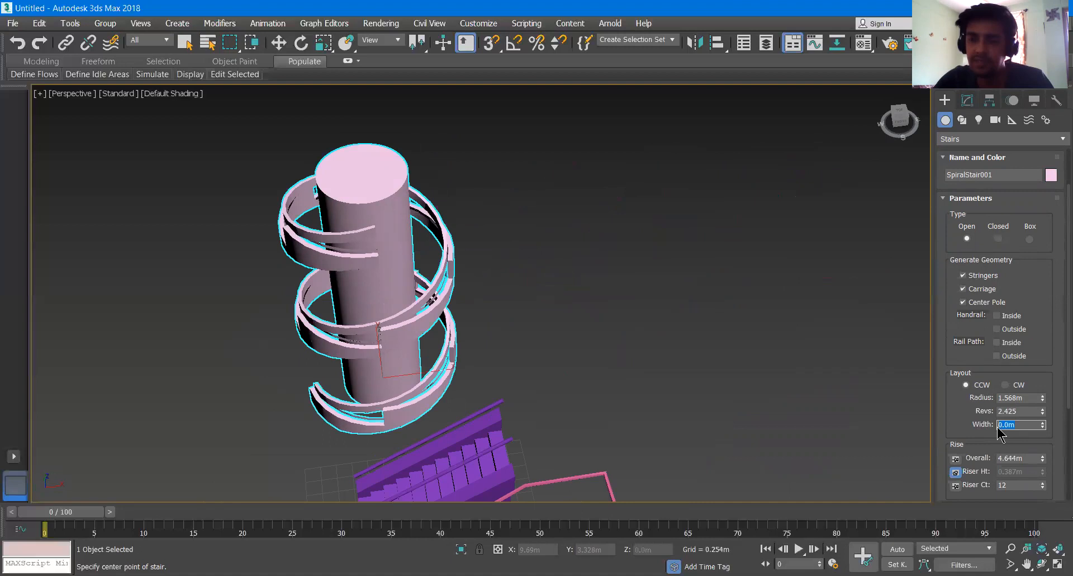
type("1.")
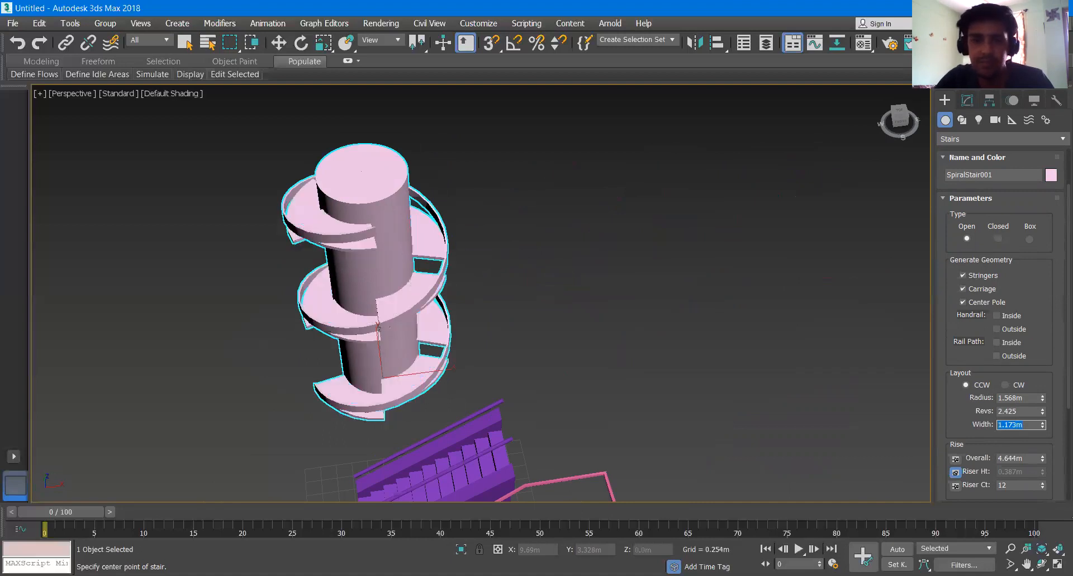
Try a radius of 4 m for the spiral stair and set it to 3 m
left_click_drag(1033, 398, 954, 396)
type("4")
key("Return")
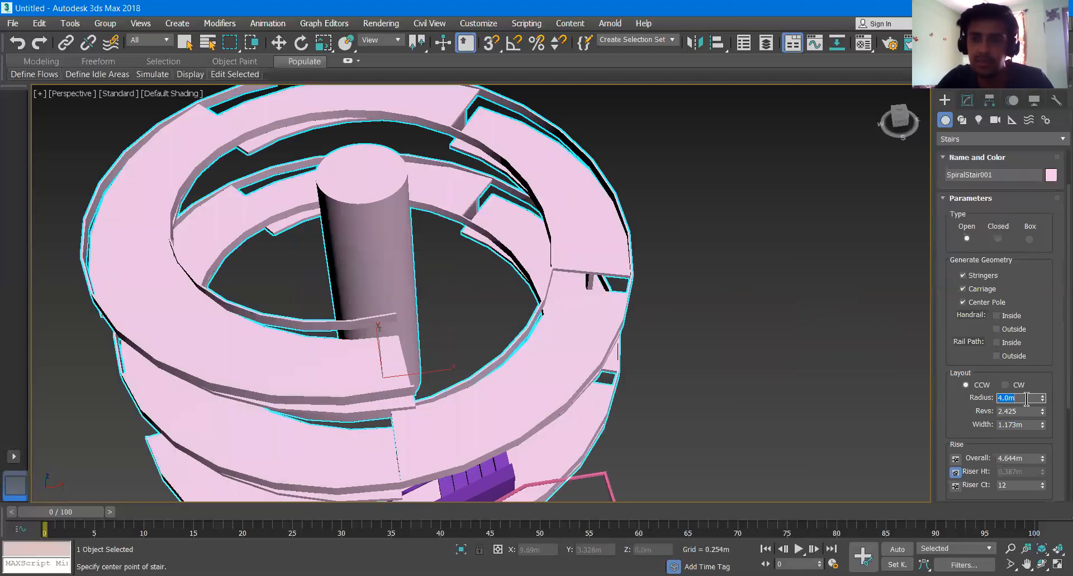
key("Return")
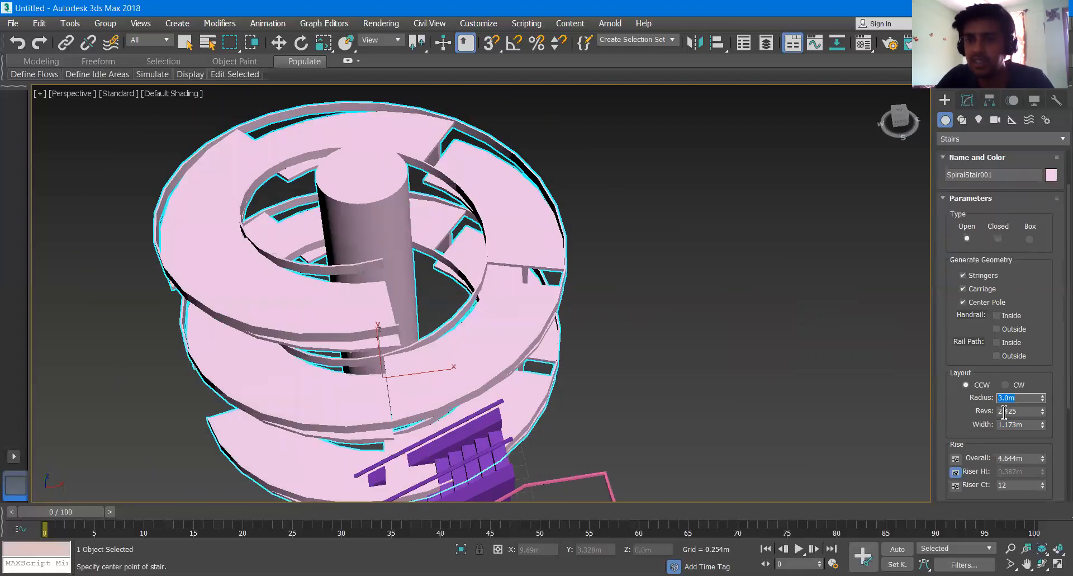
left_click_drag(1031, 424, 959, 419)
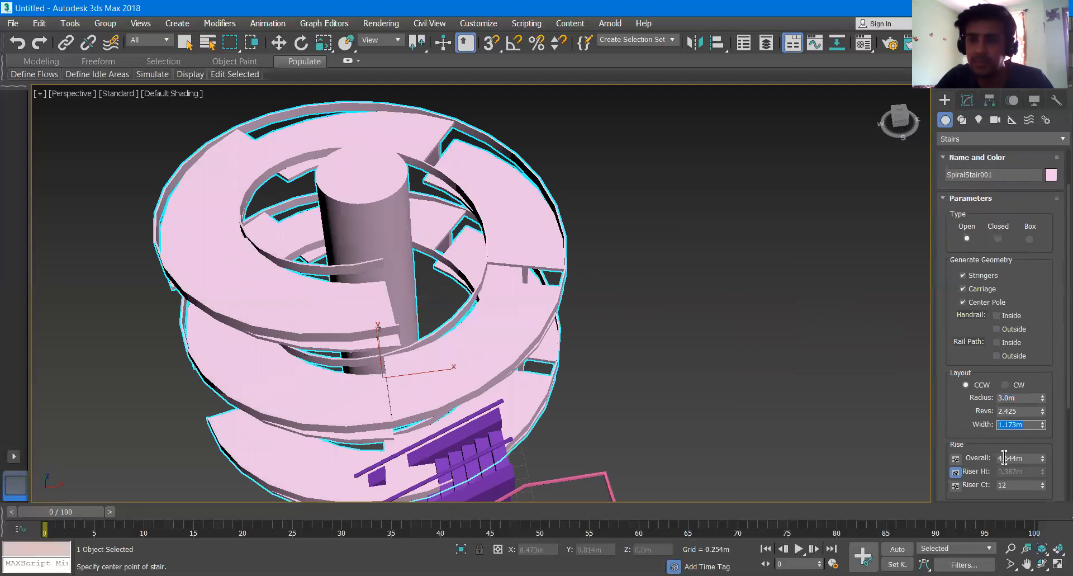
Lock the spiral stair's riser count, switch the lock back to riser height, and raise the riser count to 36
left_click(955, 485)
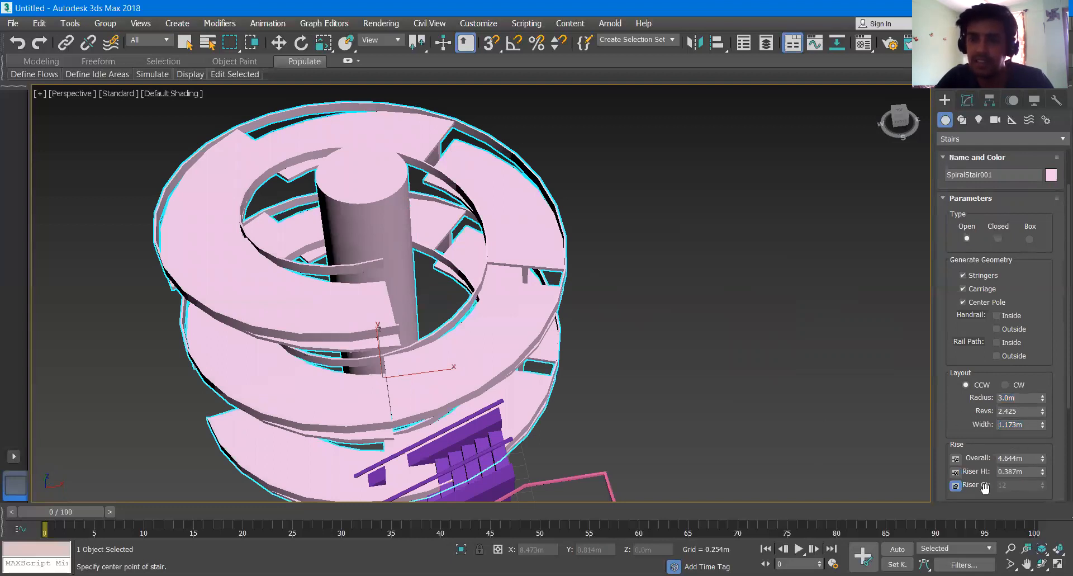
left_click(955, 472)
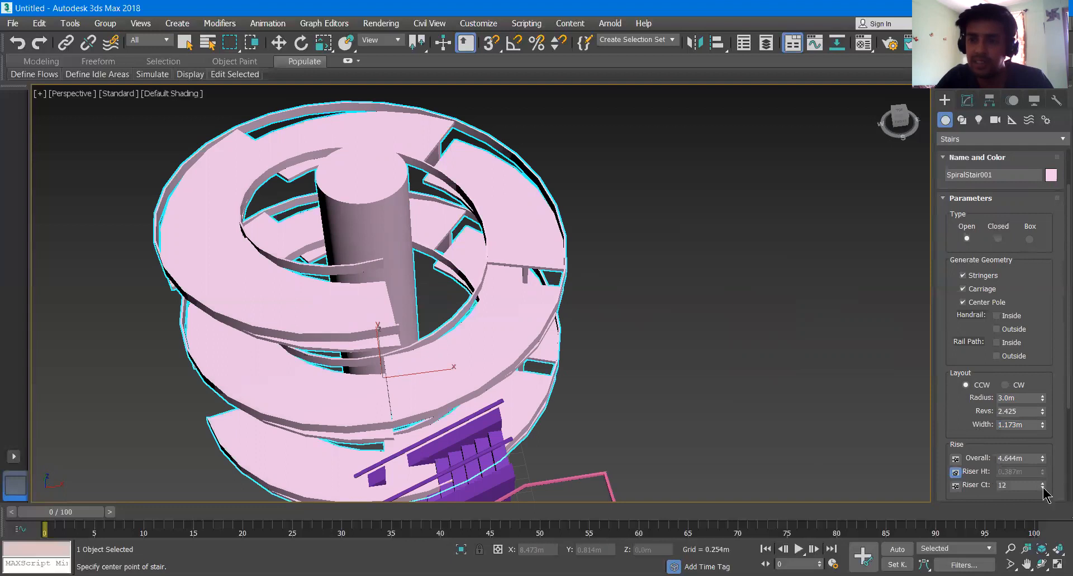
left_click_drag(1042, 487, 1040, 467)
scroll(647, 367, "down", 5)
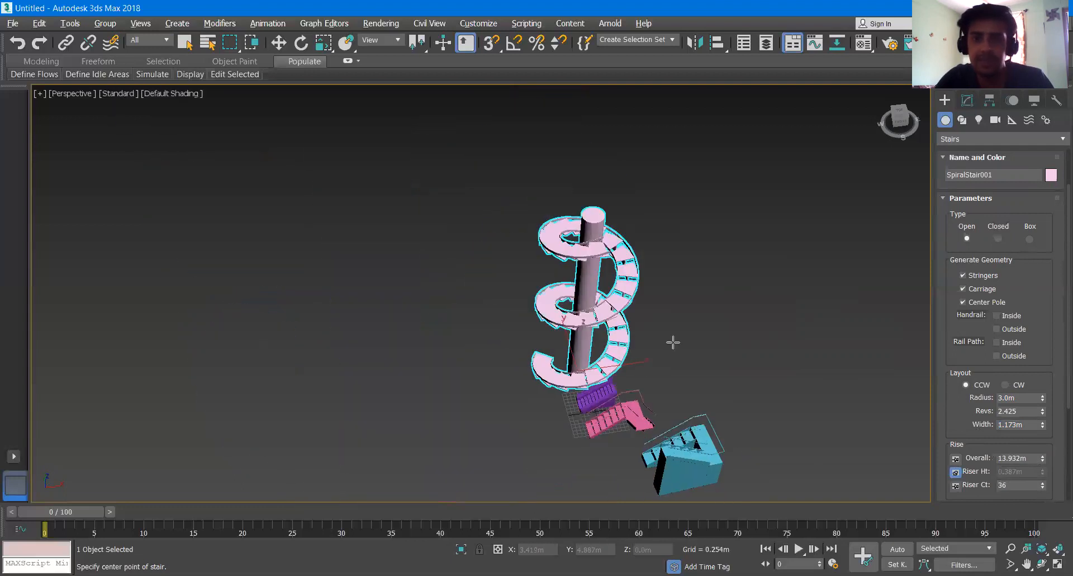
middle_click_drag(585, 333, 750, 373, "alt")
Collapse the spiral stair's main parameters and enlarge the radius of its center pole
left_click_drag(965, 422, 976, 236)
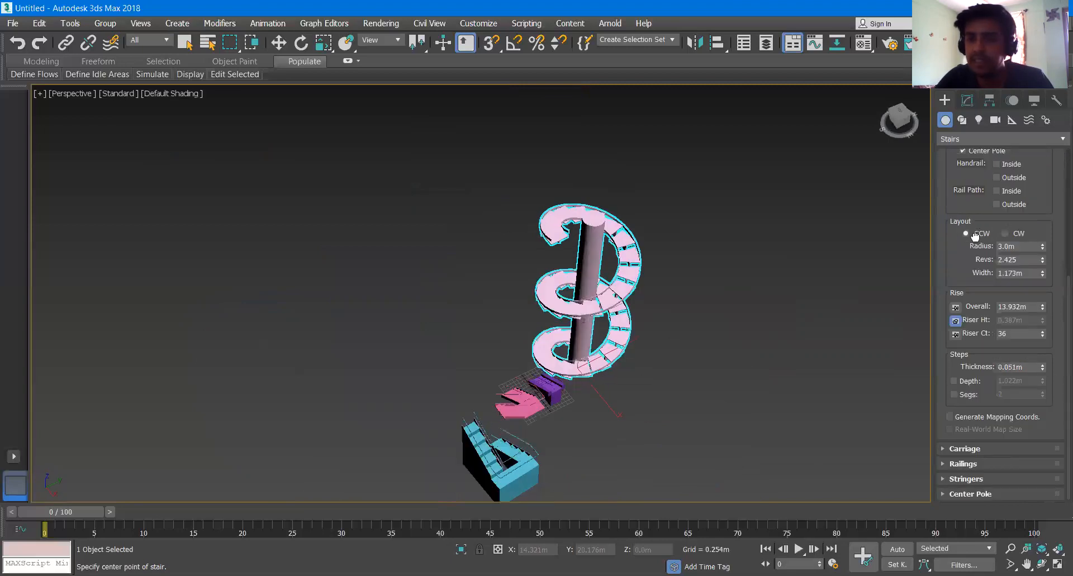
left_click_drag(950, 280, 950, 423)
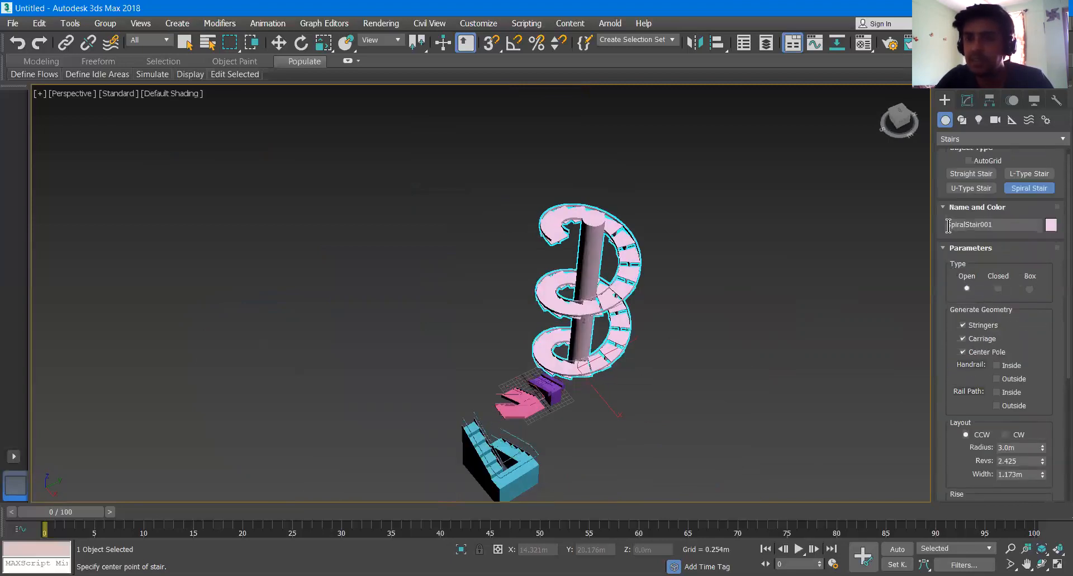
left_click(949, 255)
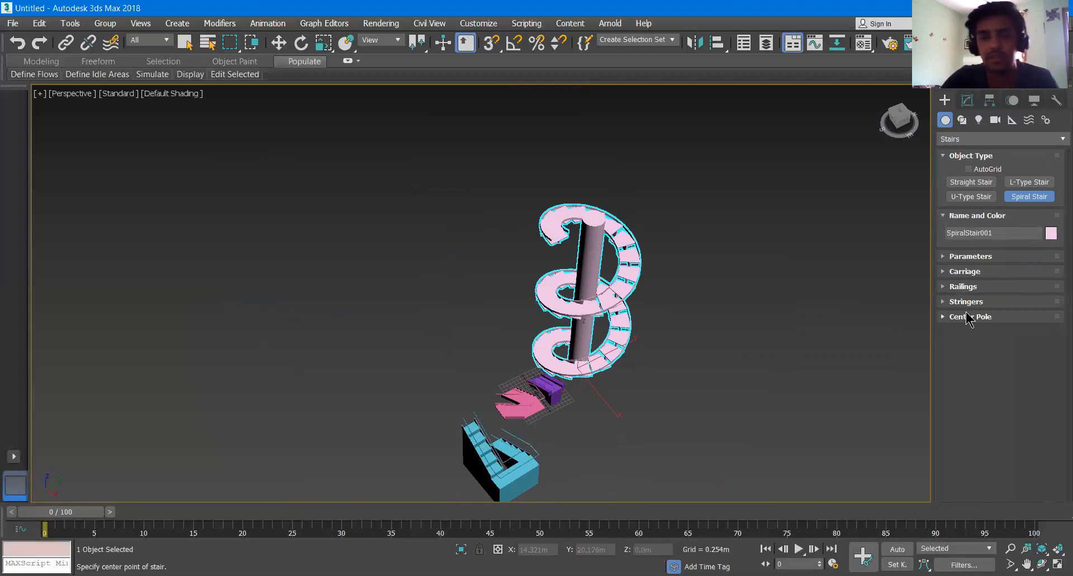
middle_click_drag(635, 417, 626, 343)
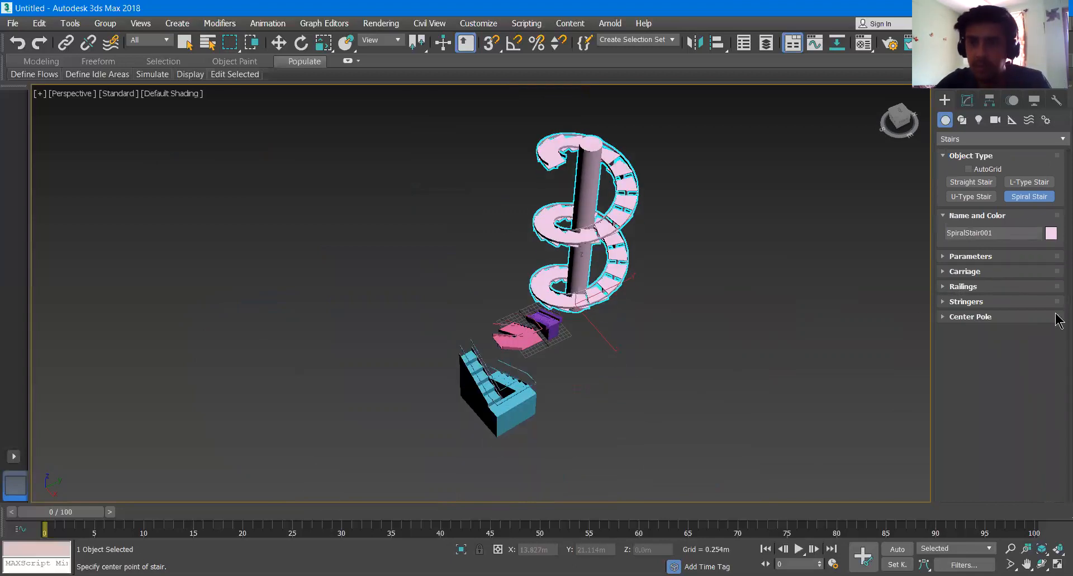
left_click(948, 317)
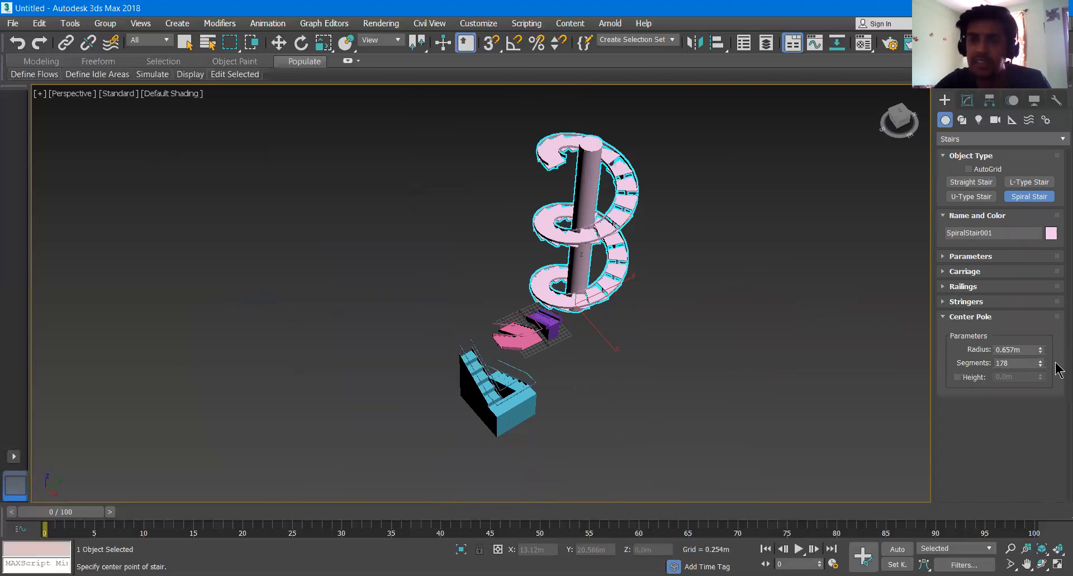
mouse_move(1040, 349)
left_mouse_down()
mouse_move(1045, 289)
mouse_move(1045, 335)
left_mouse_up()
left_click_drag(1042, 290, 1043, 362)
Show the spiral stair's stringer, railing and main parameters, and inspect all four stairs from several angles
left_click(965, 301)
left_click(963, 286)
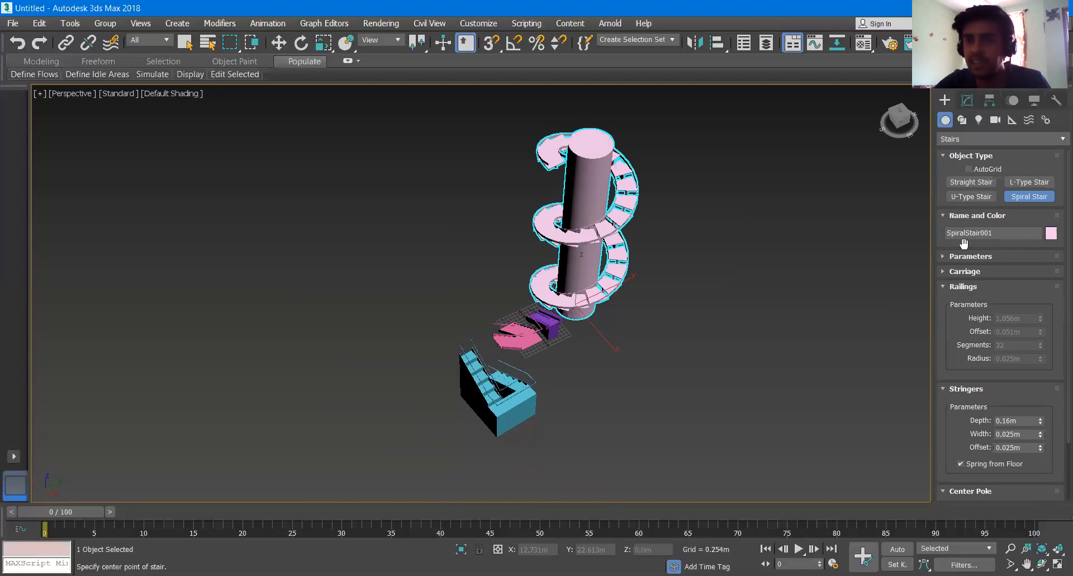
left_click(948, 257)
middle_click_drag(643, 380, 747, 388, "alt")
scroll(671, 360, "up", 5)
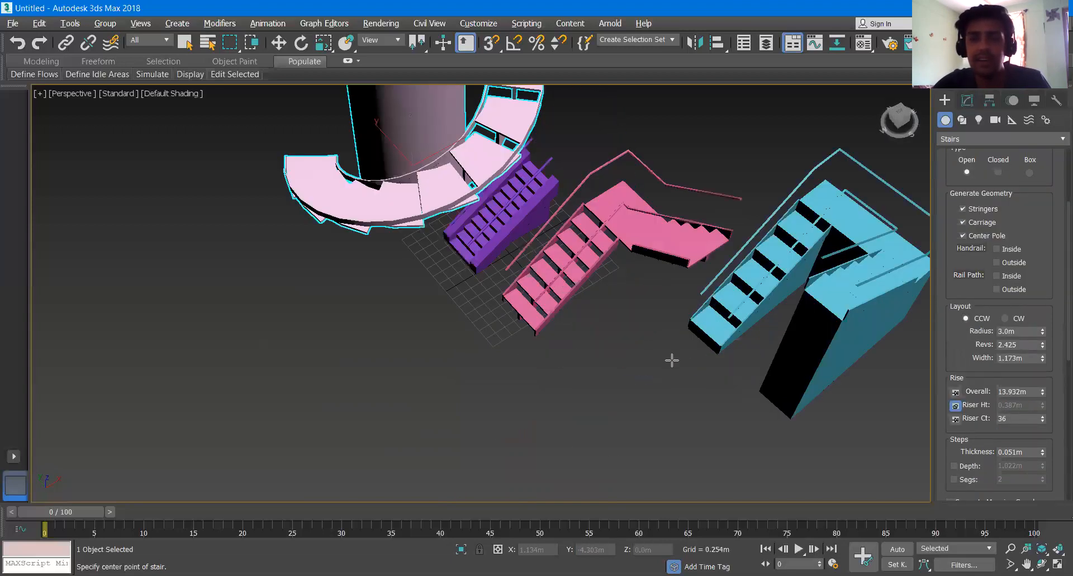
middle_click_drag(698, 323, 635, 304, "alt")
scroll(685, 312, "down", 2)
scroll(679, 309, "down", 2)
scroll(627, 326, "down", 2)
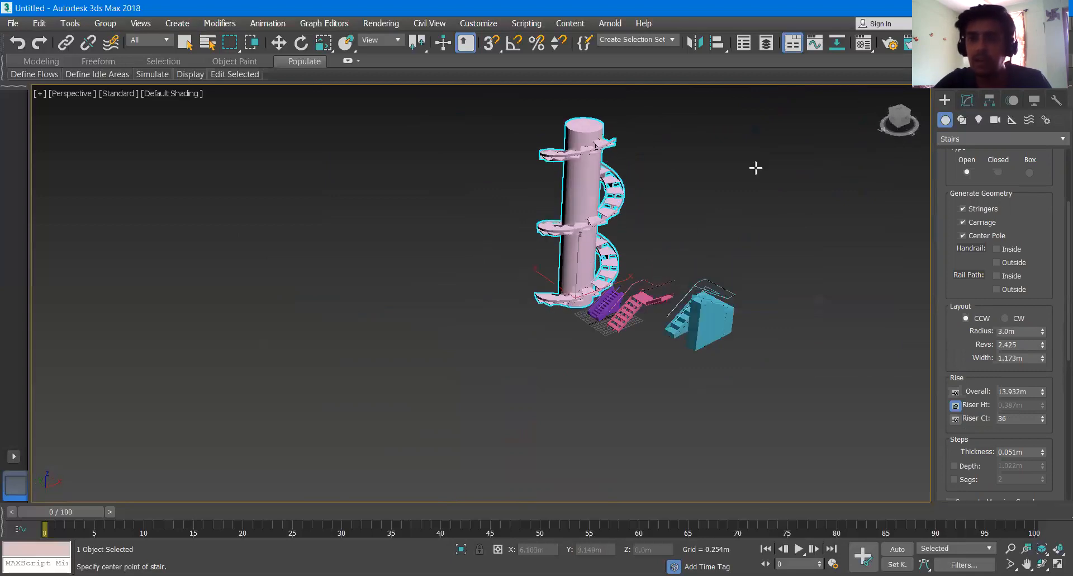